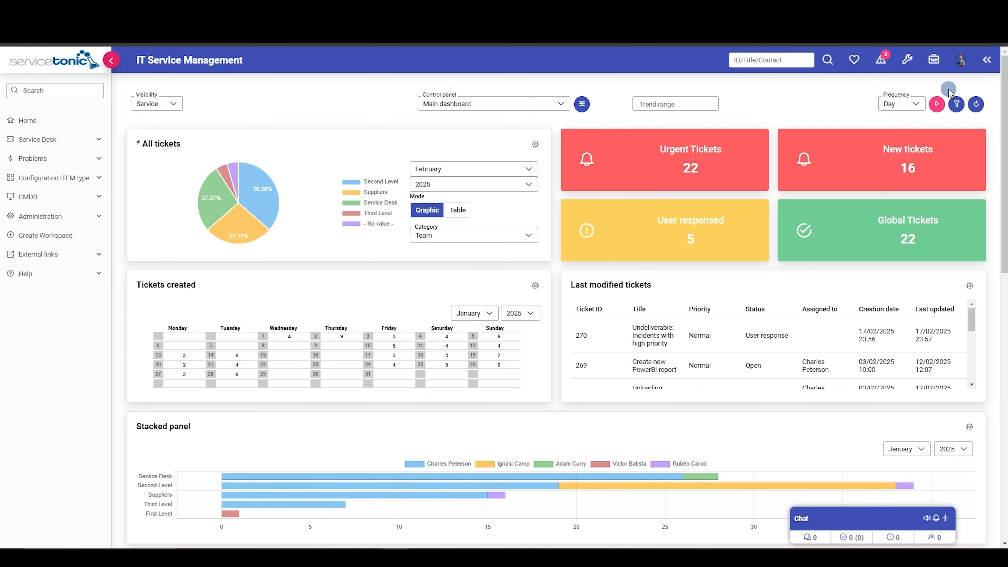
Open the reports tool and choose the Service Desk module for the available reports.
left_click(905, 62)
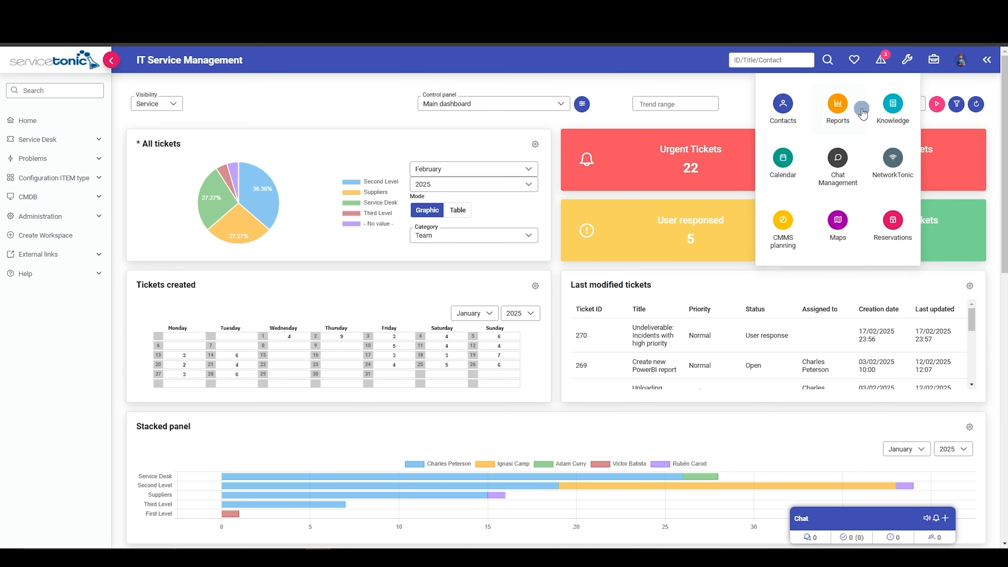
left_click(838, 109)
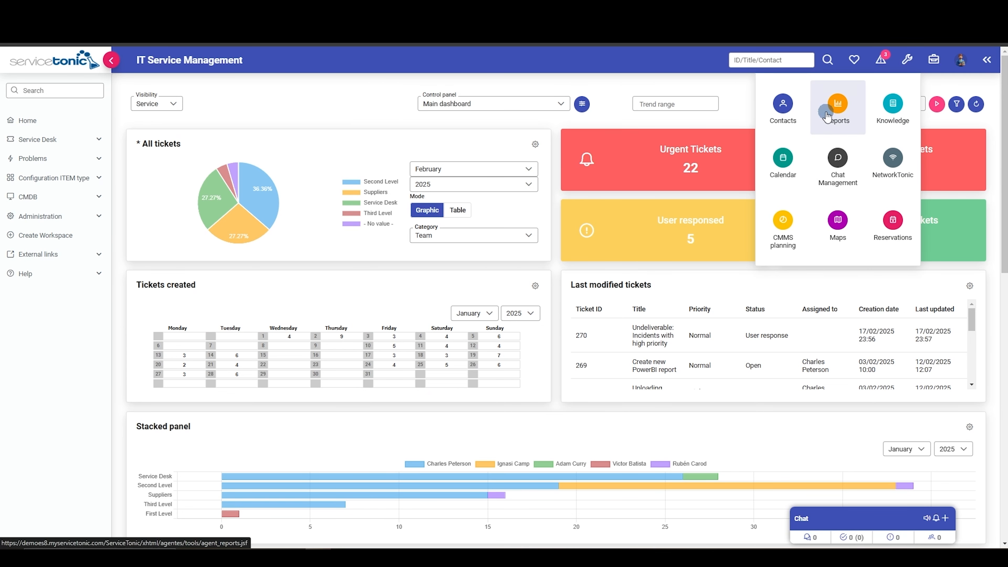
left_click(279, 197)
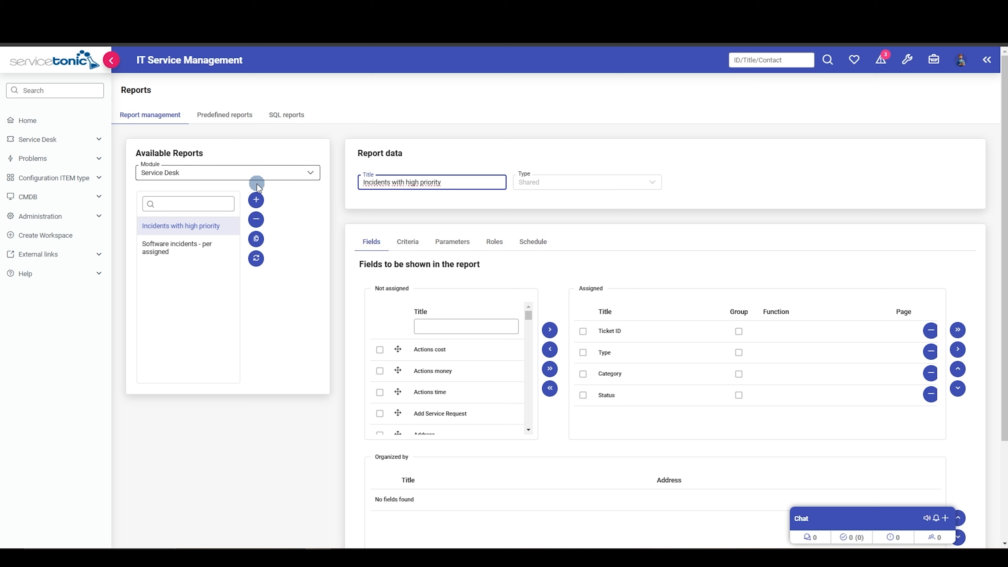
Create a new report titled "Open tickets" with the type Shared.
left_click(256, 200)
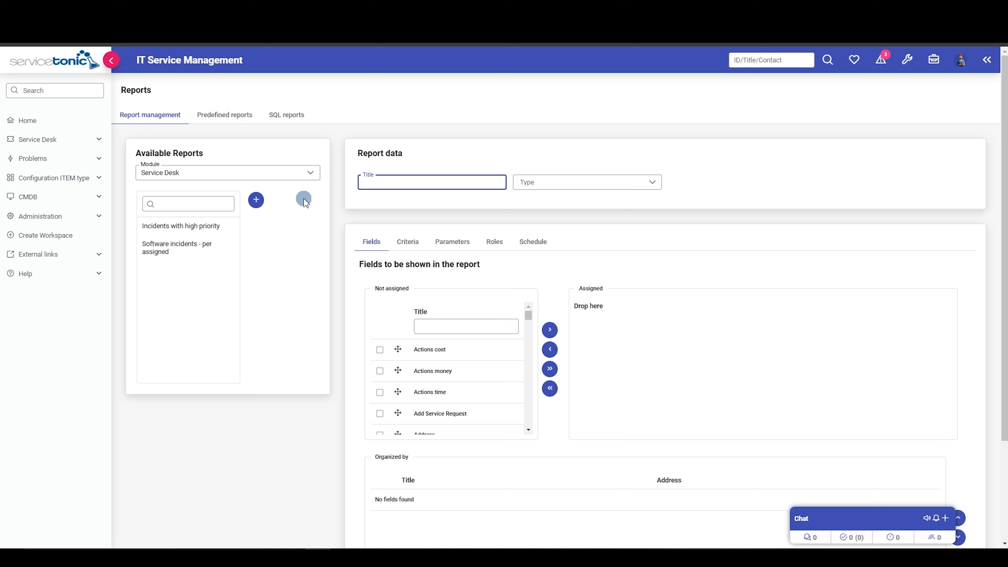
type("Open tickets")
left_click(635, 182)
left_click(555, 235)
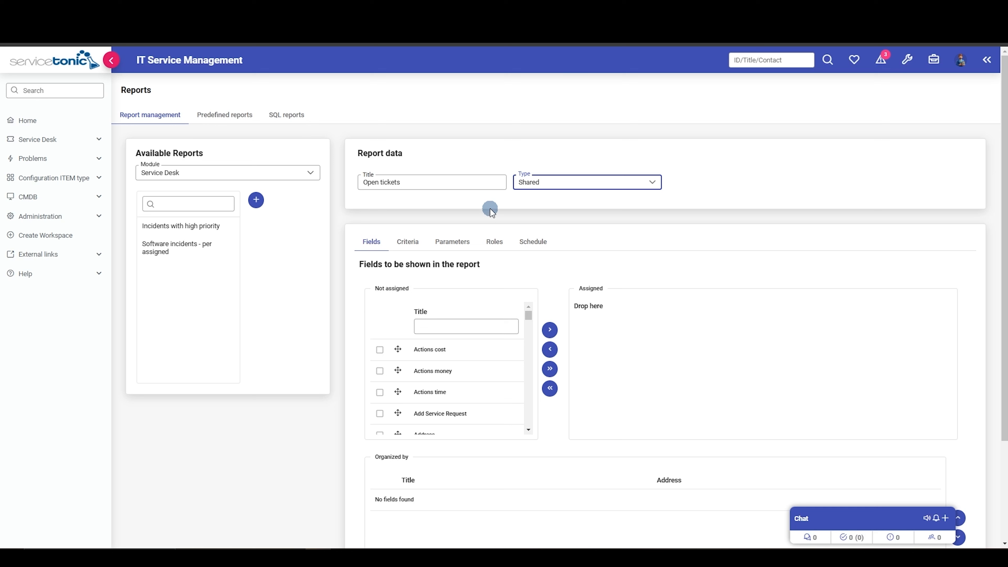
Add the Ticket ID and Status fields to the report's assigned fields.
left_click(447, 325)
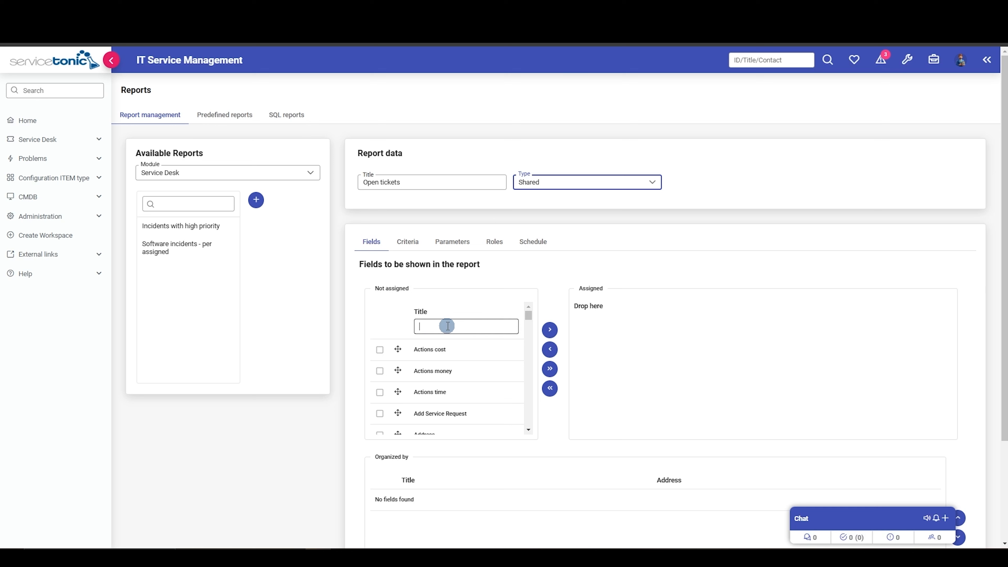
type("tick")
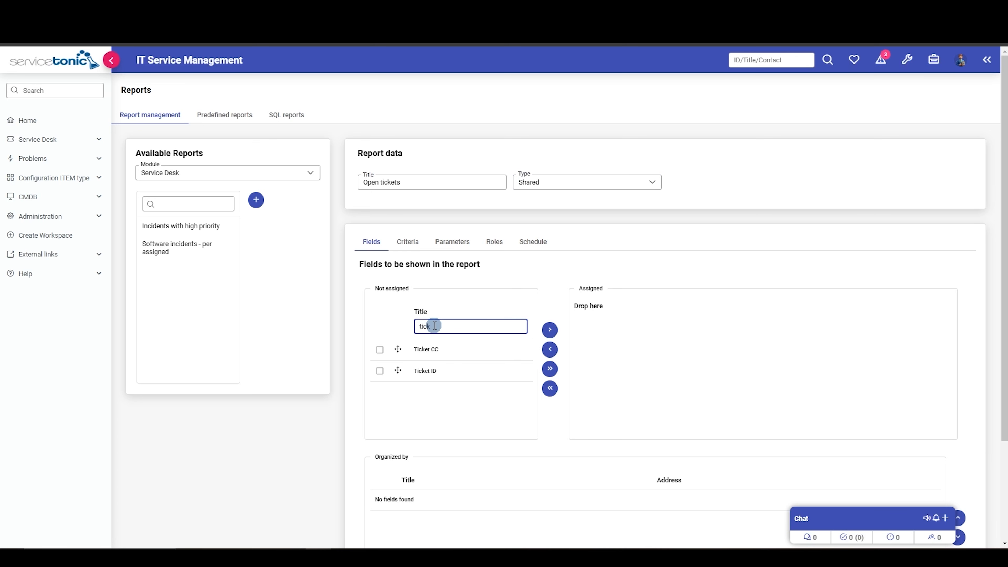
left_click_drag(398, 370, 627, 303)
double_click(439, 326)
type("stat")
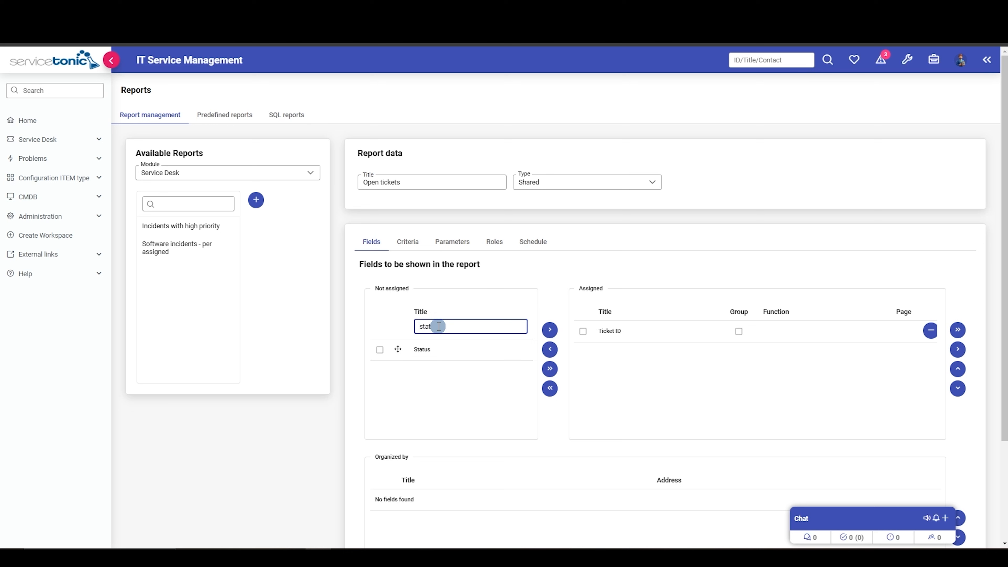
left_click_drag(398, 349, 662, 348)
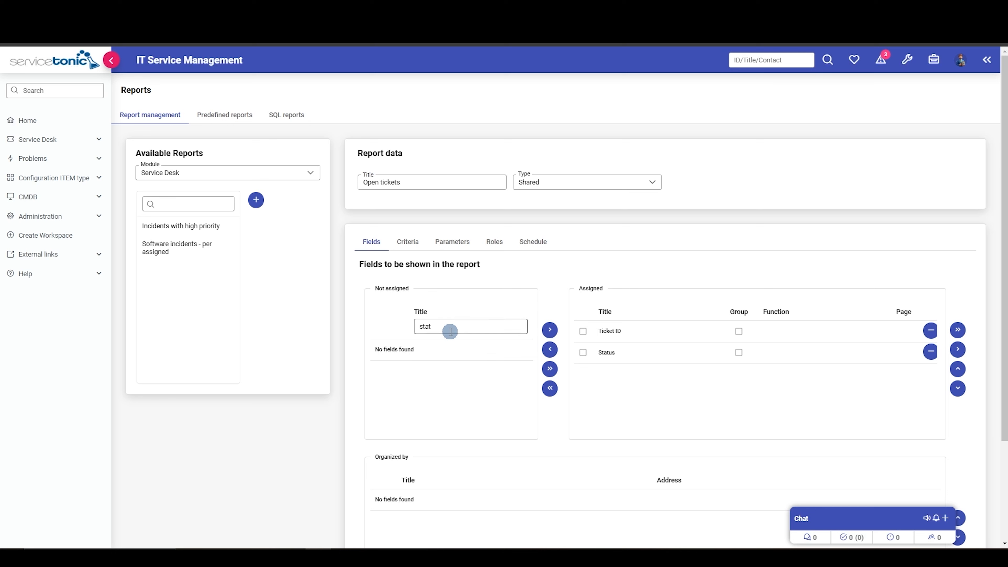
Add the Team and Creation date fields to the report's assigned fields.
double_click(444, 326)
type("tea")
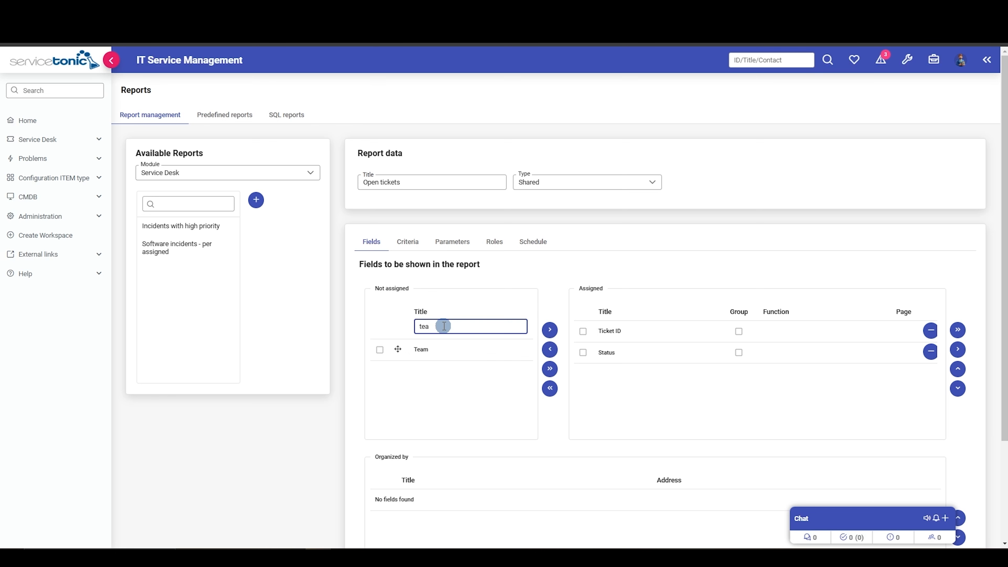
left_click_drag(397, 348, 635, 362)
double_click(439, 327)
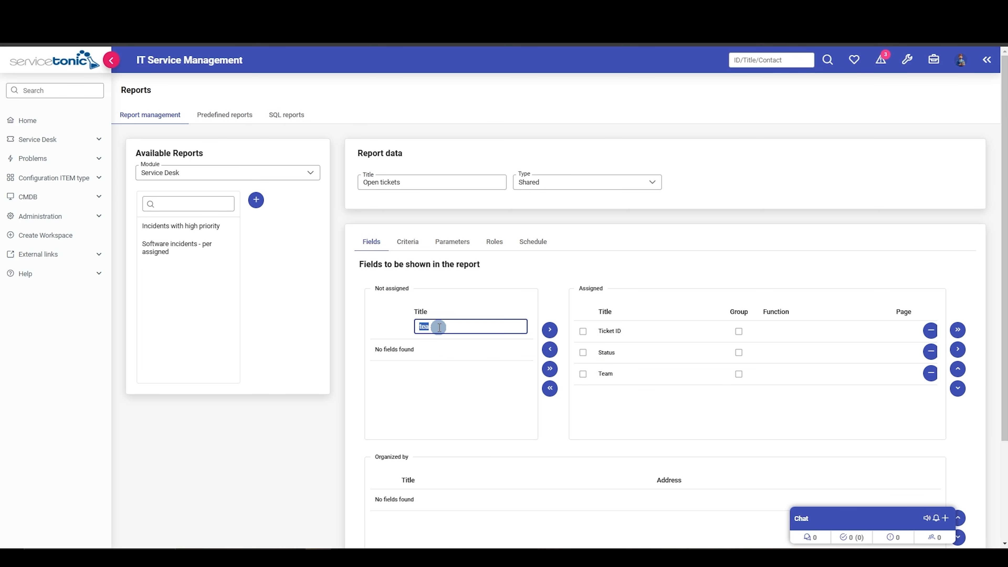
type("cre")
left_click_drag(407, 407, 635, 383)
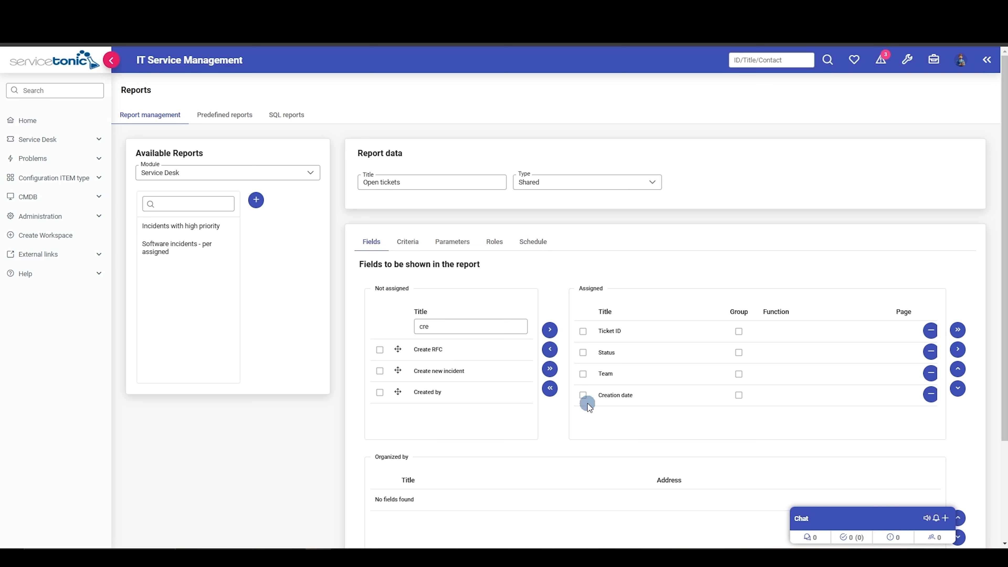
Organize the report by Creation date in descending order.
left_click(583, 396)
left_click(955, 353)
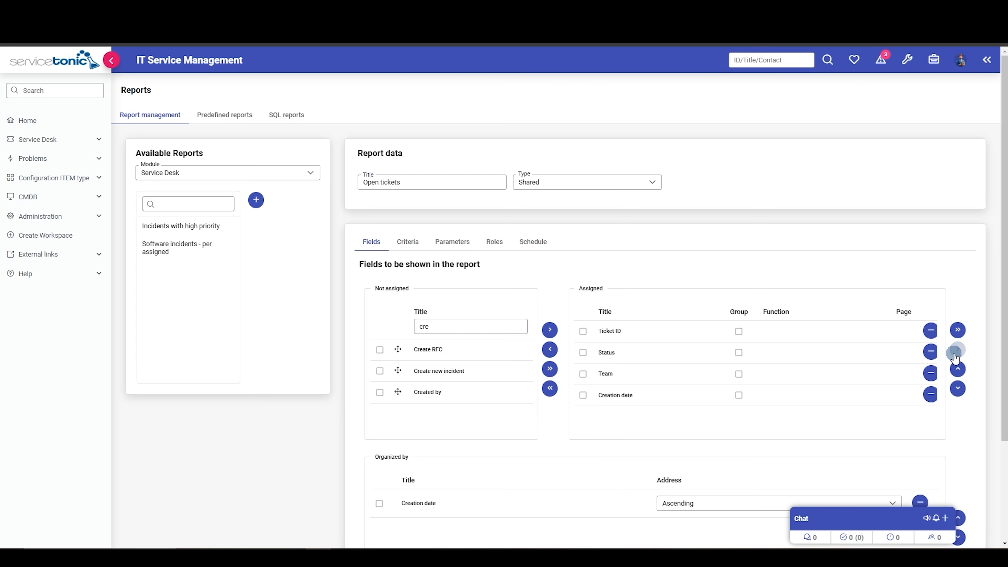
scroll(772, 418, "down", 3)
left_click(737, 399)
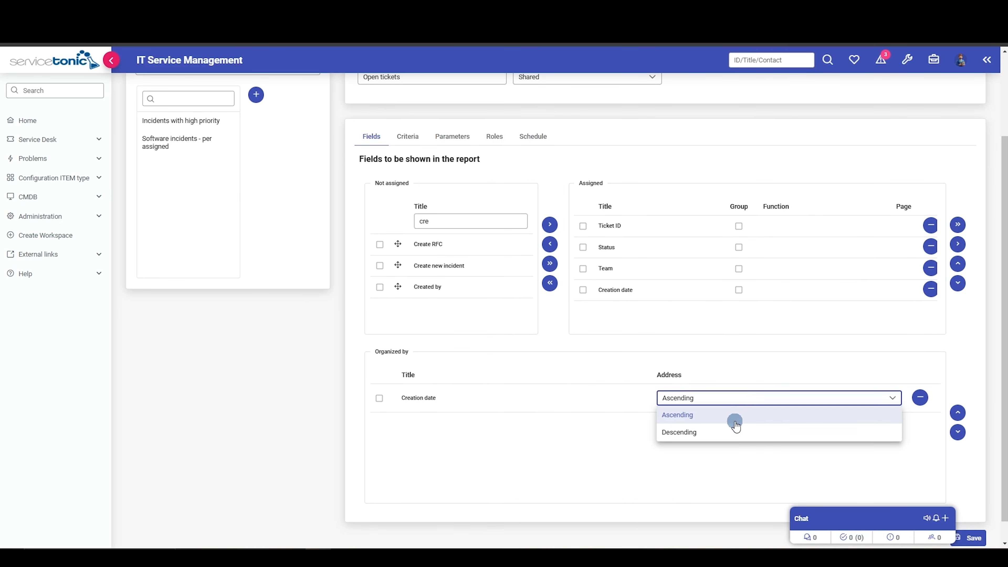
left_click(712, 432)
Start a new report criterion based on the Service Desk field Status.
scroll(539, 409, "up", 2)
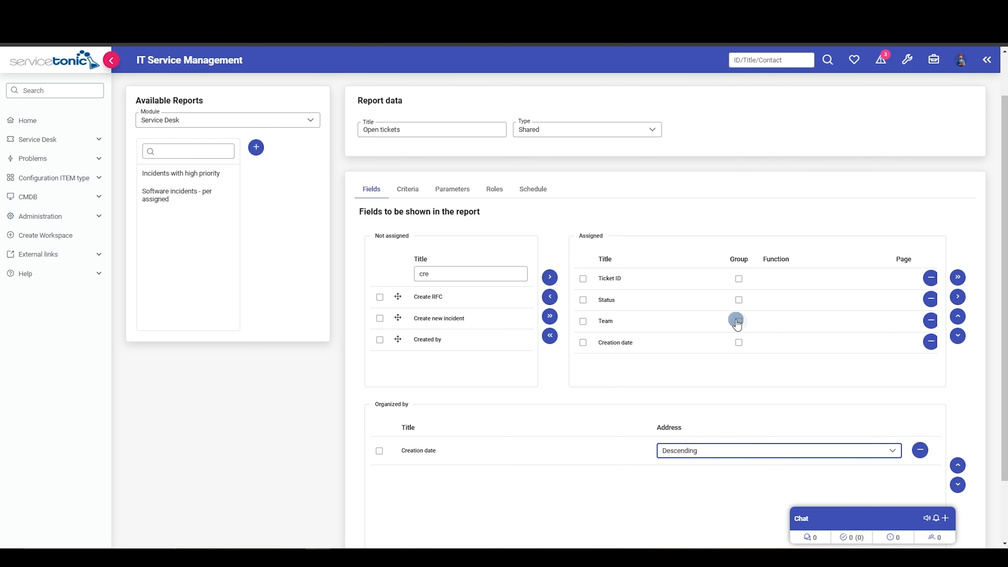
left_click(408, 193)
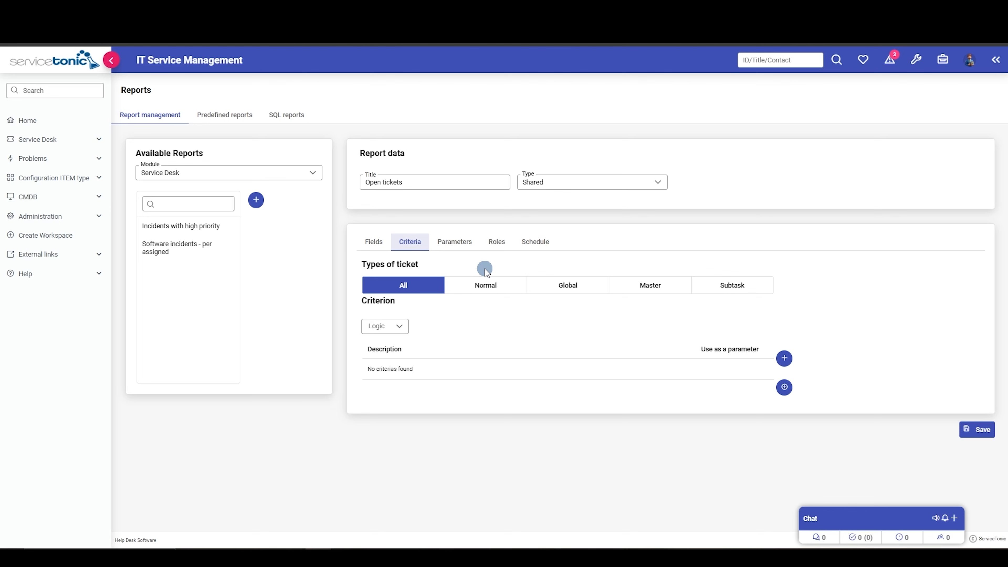
left_click(784, 358)
left_click(491, 296)
type("sta")
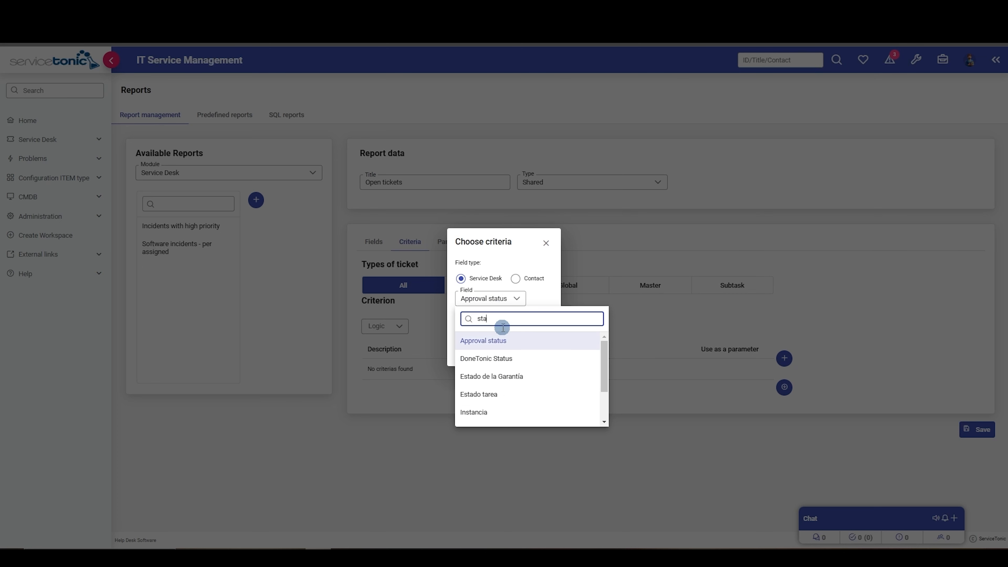
type("t")
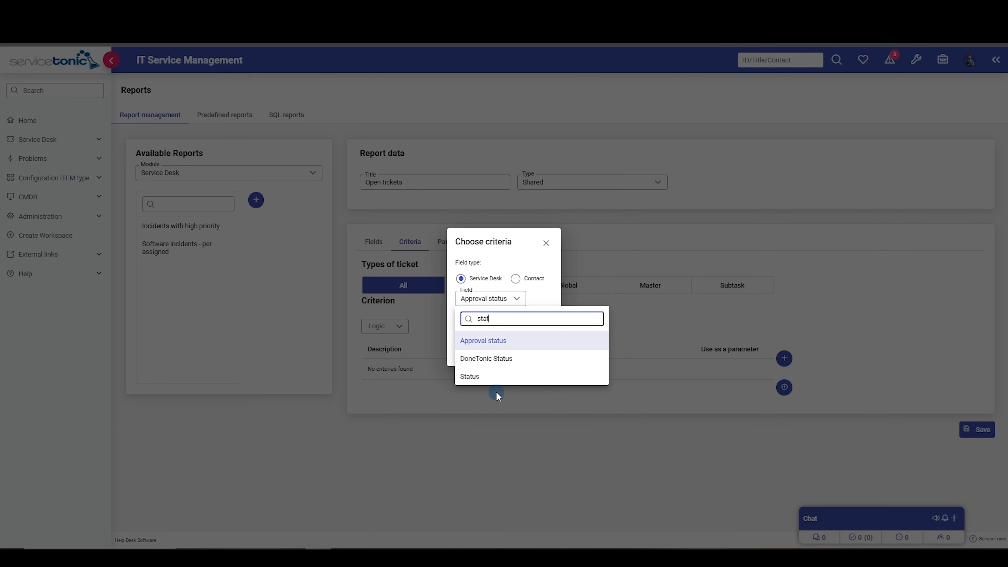
left_click(480, 375)
Set the Status criterion to "is not in" with the value Closed and accept it.
left_click(491, 321)
scroll(496, 373, "down", 3)
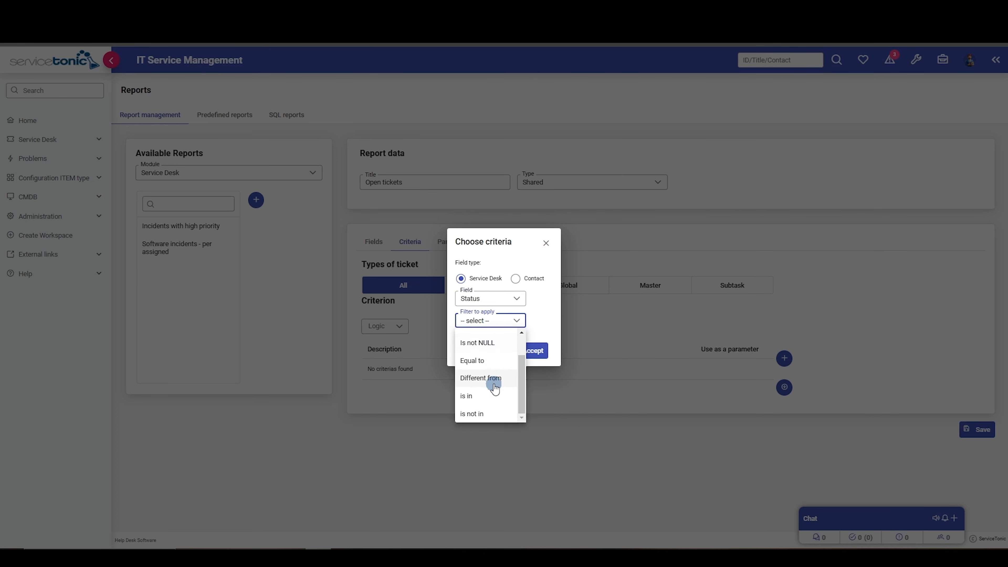
left_click(475, 409)
scroll(482, 383, "down", 2)
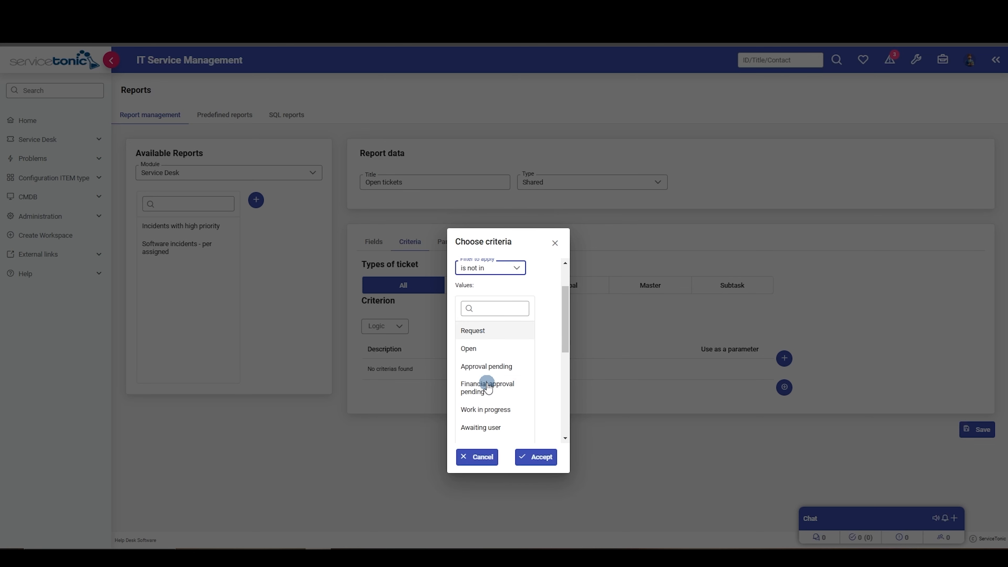
scroll(490, 397, "down", 3)
left_click(491, 397)
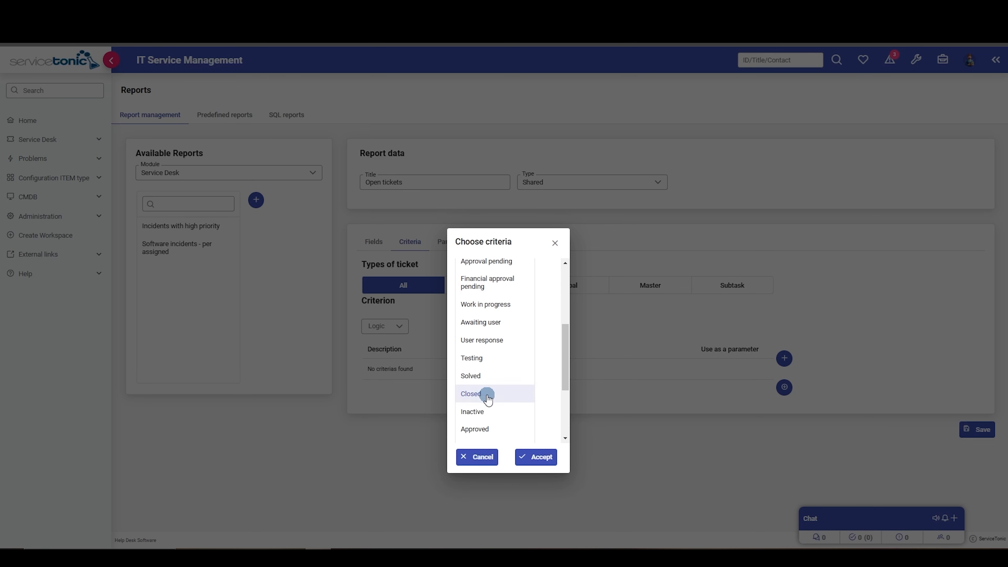
left_click(535, 457)
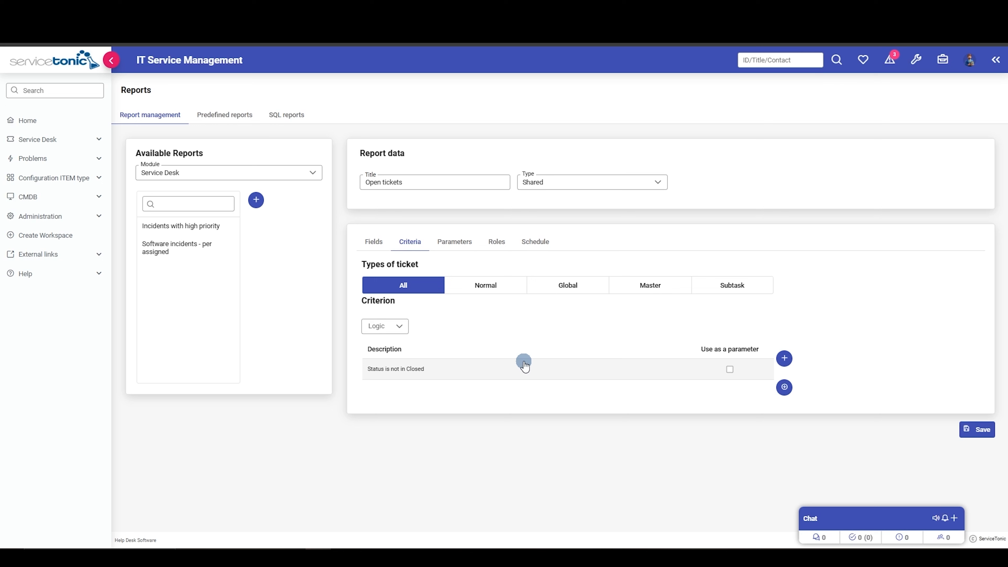
Set the criteria logic to AND and add a second criterion where Priority is in Normal.
left_click(394, 326)
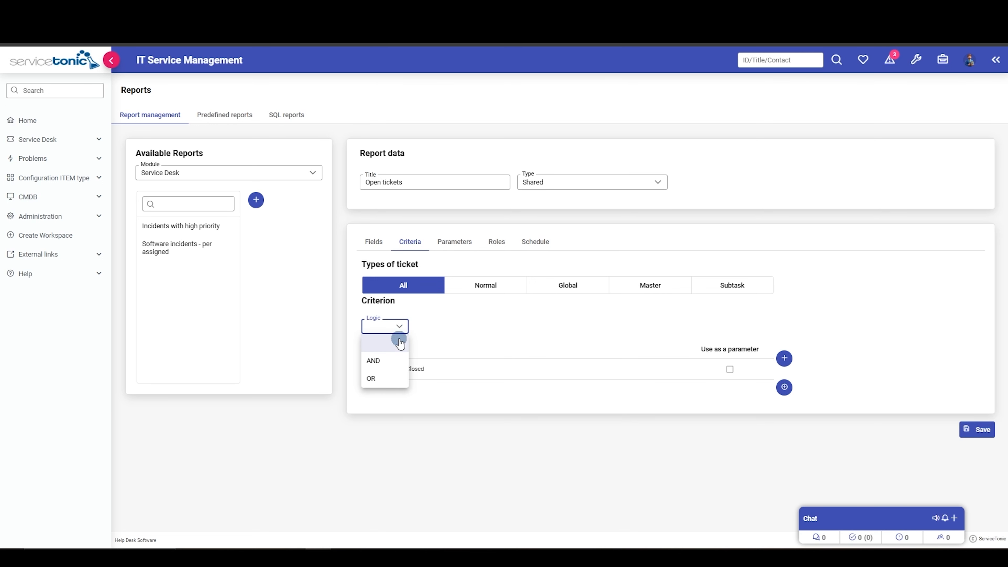
left_click(375, 361)
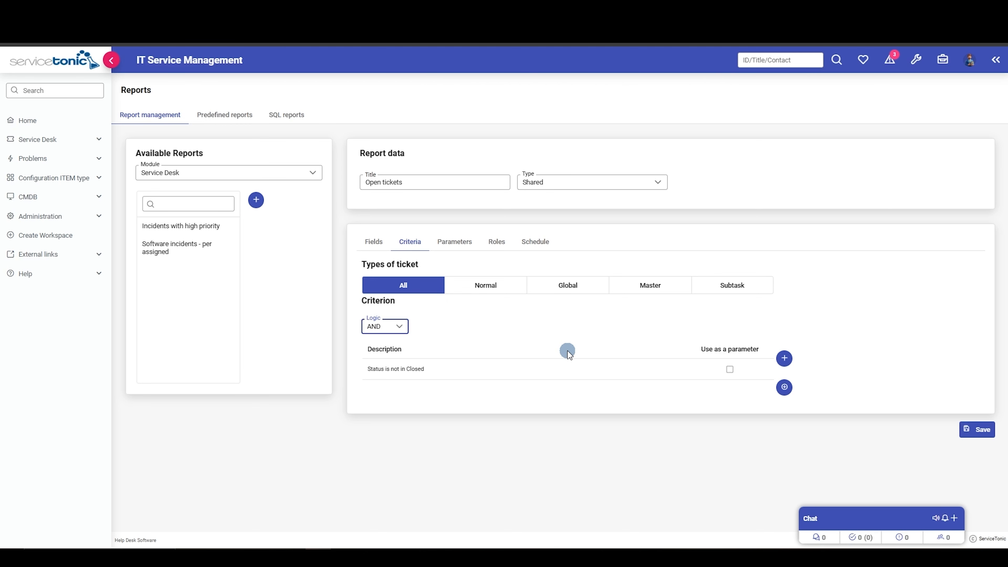
left_click(784, 358)
left_click(509, 298)
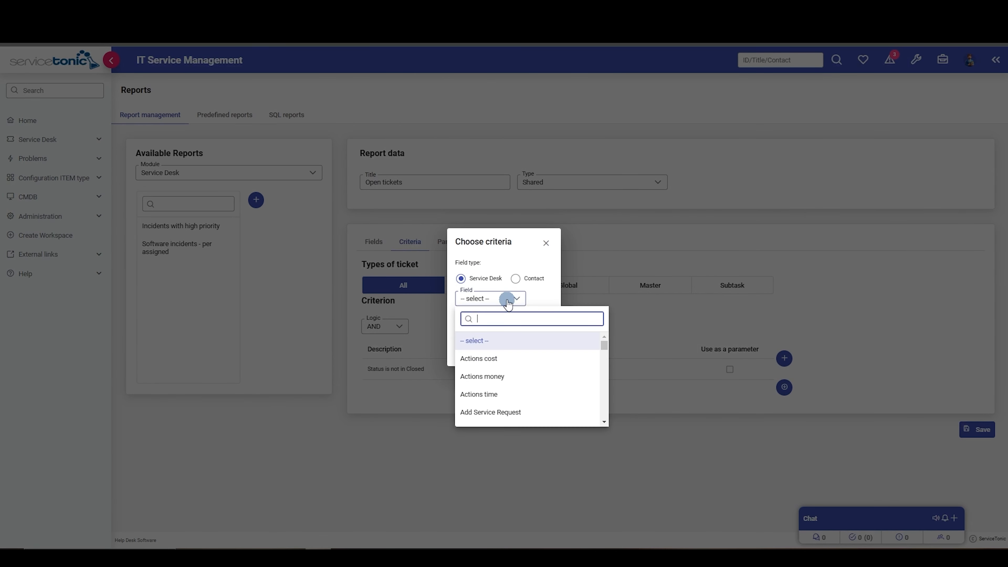
type("prio")
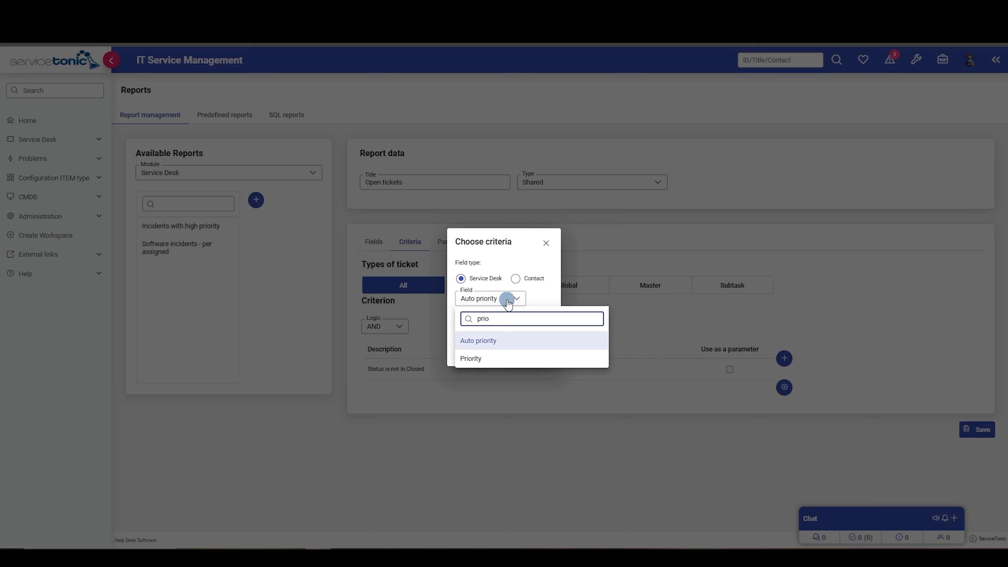
left_click(471, 358)
left_click(498, 320)
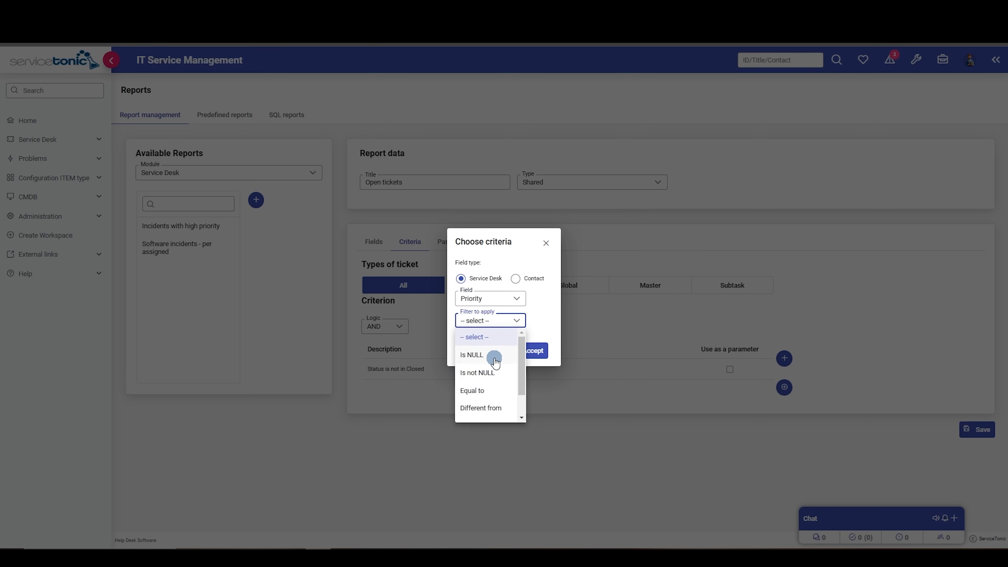
scroll(478, 392, "down", 3)
left_click(475, 396)
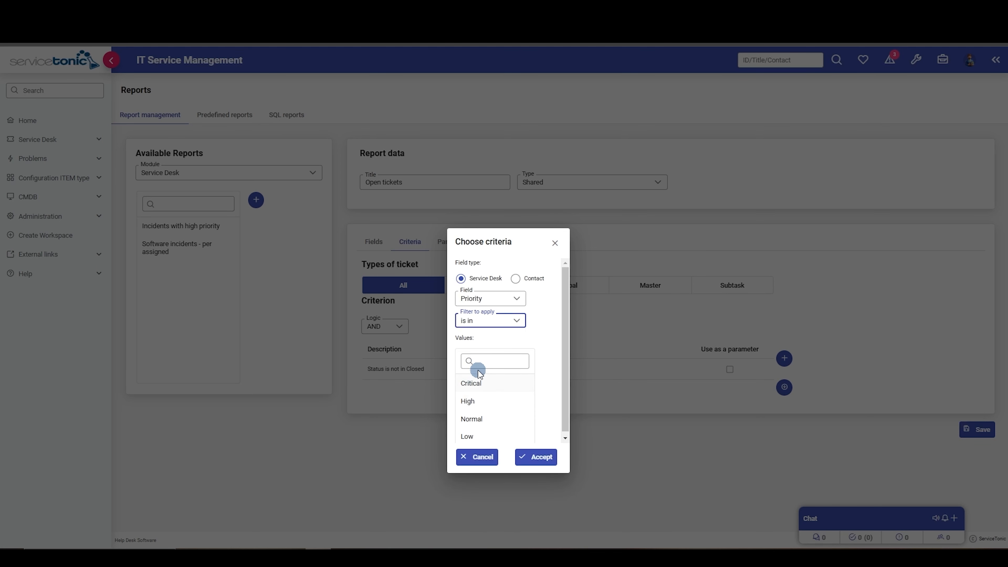
left_click(476, 418)
left_click(539, 457)
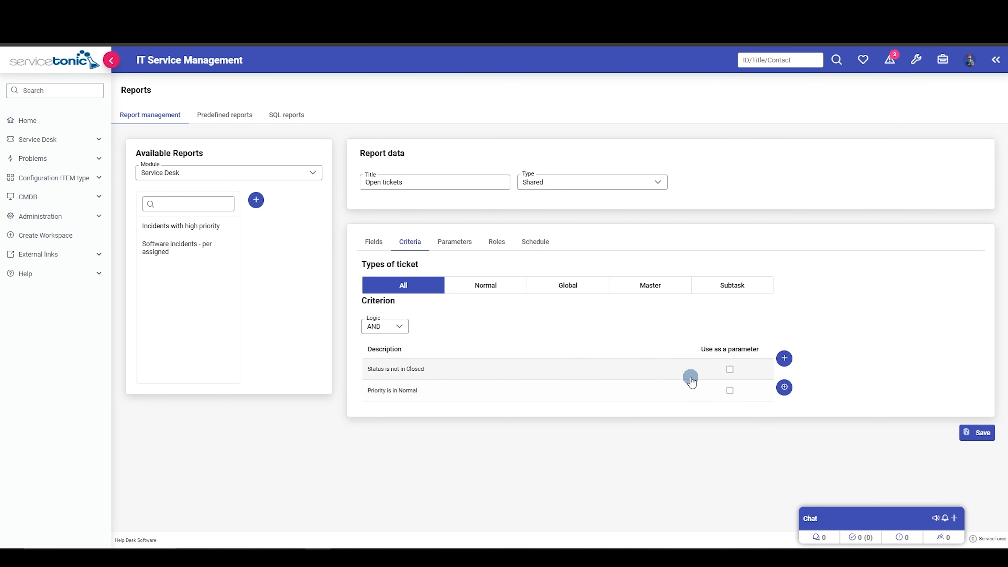
Use the Priority criterion as a parameter and save its default as "is in" Critical and High.
left_click(728, 389)
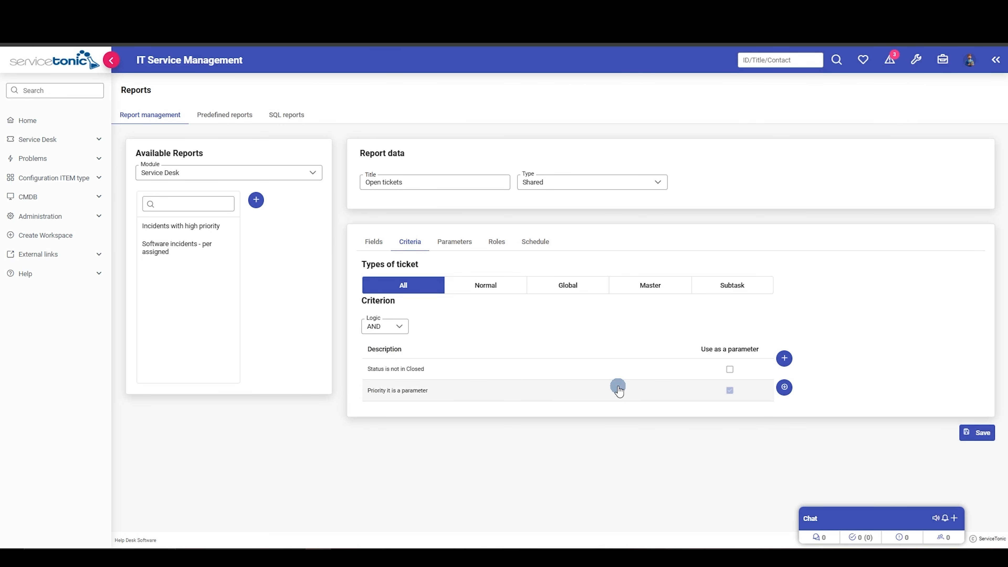
left_click(452, 241)
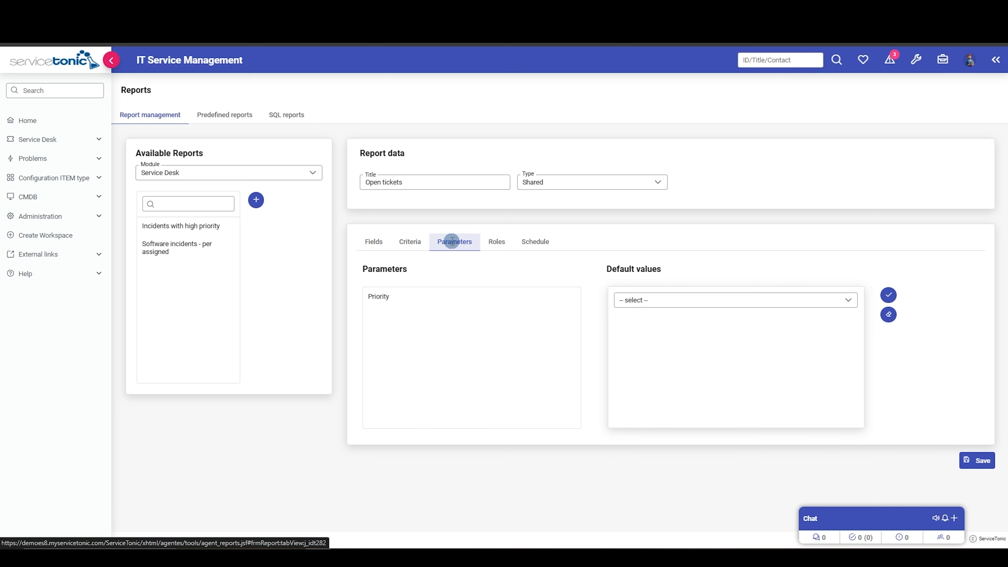
left_click(407, 296)
left_click(706, 301)
left_click(658, 333)
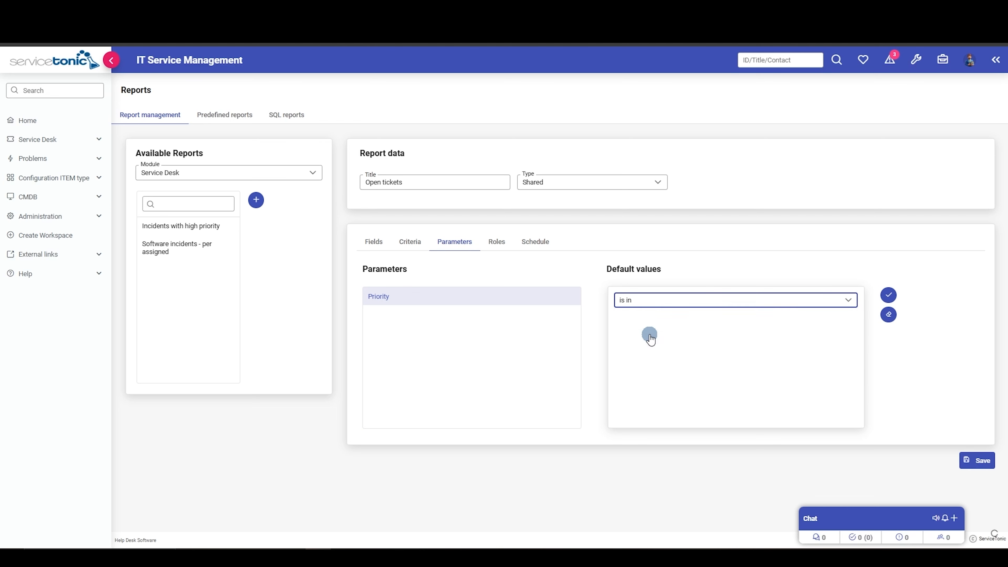
left_click(635, 324)
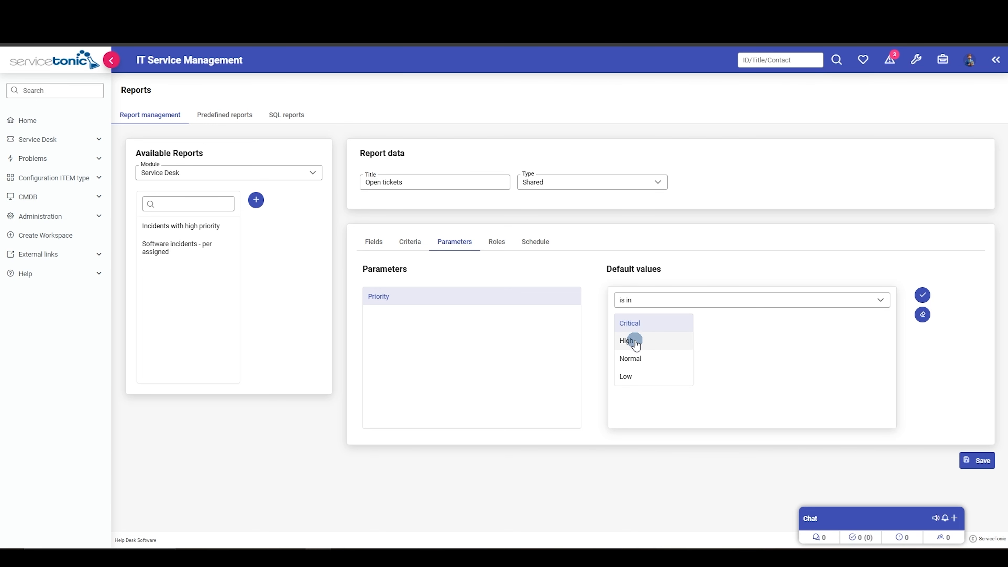
left_click(634, 342)
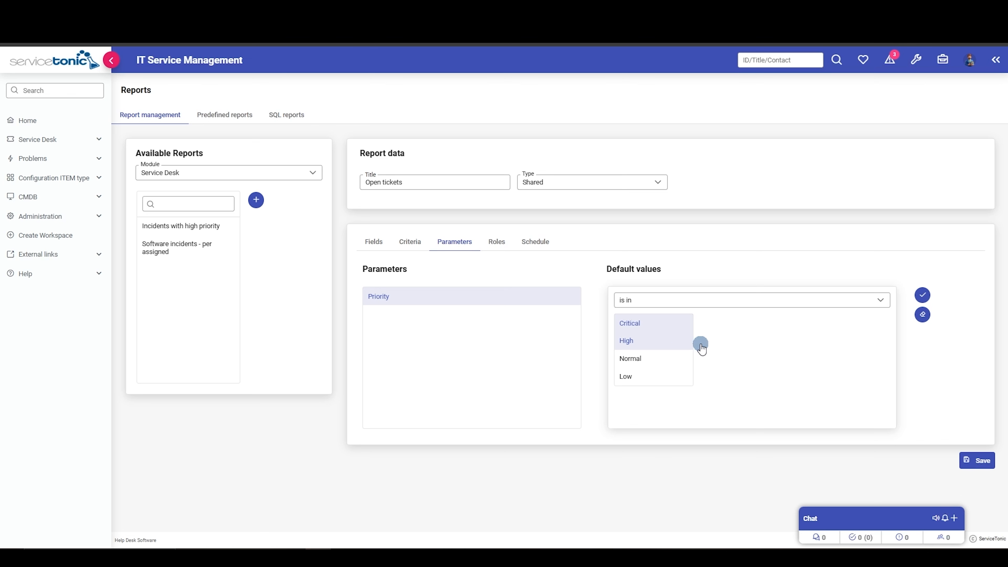
left_click(921, 295)
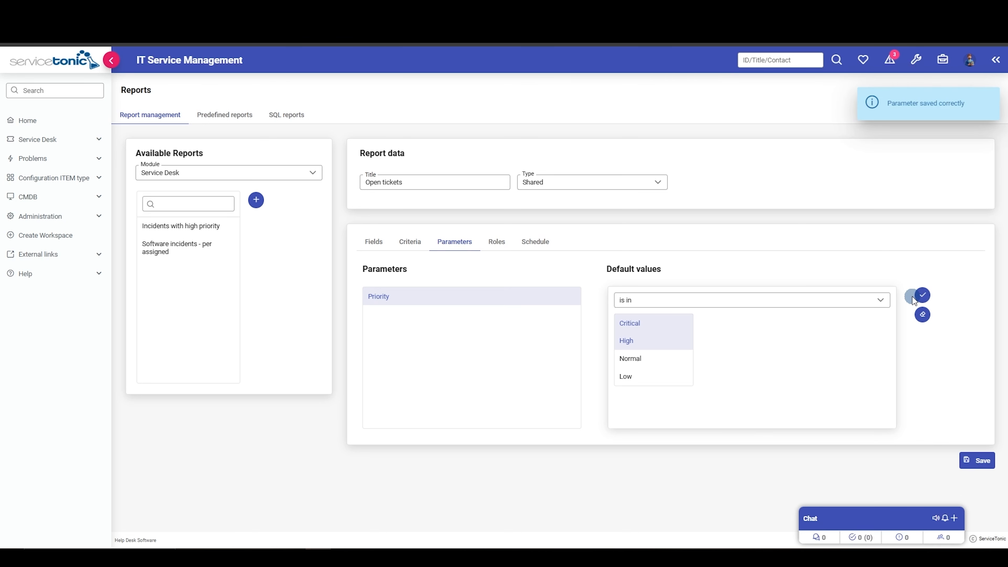
Give the ADMIN role access to the shared Open tickets report.
left_click(496, 241)
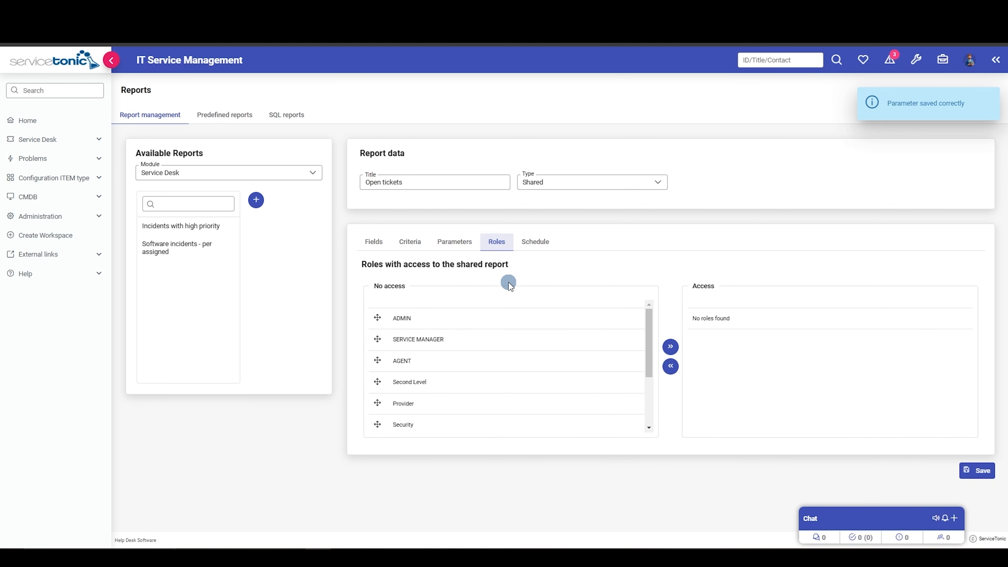
left_click_drag(377, 317, 759, 298)
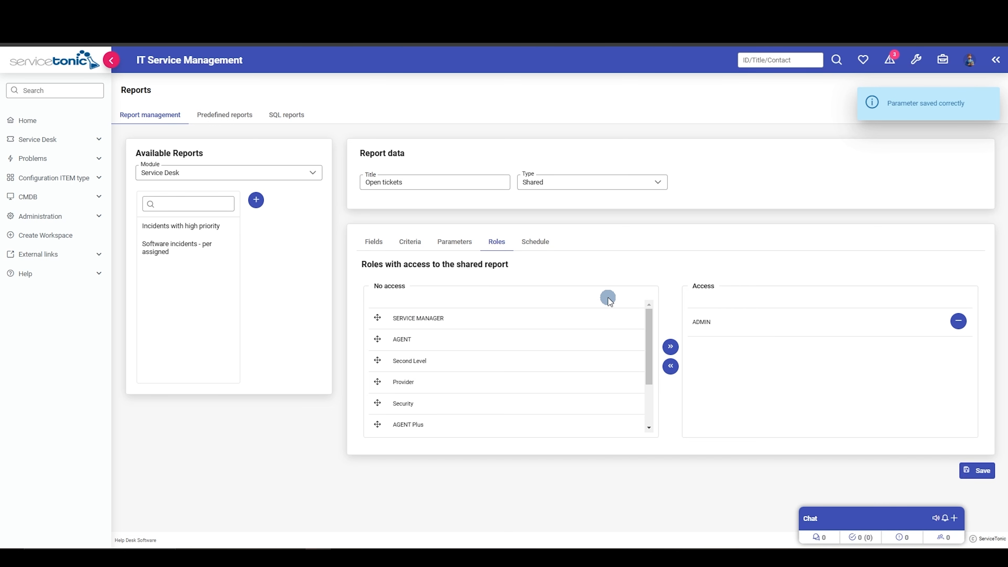
Schedule the report with Monthly periodicity, 5 saved copies and the XLS report format.
left_click(530, 240)
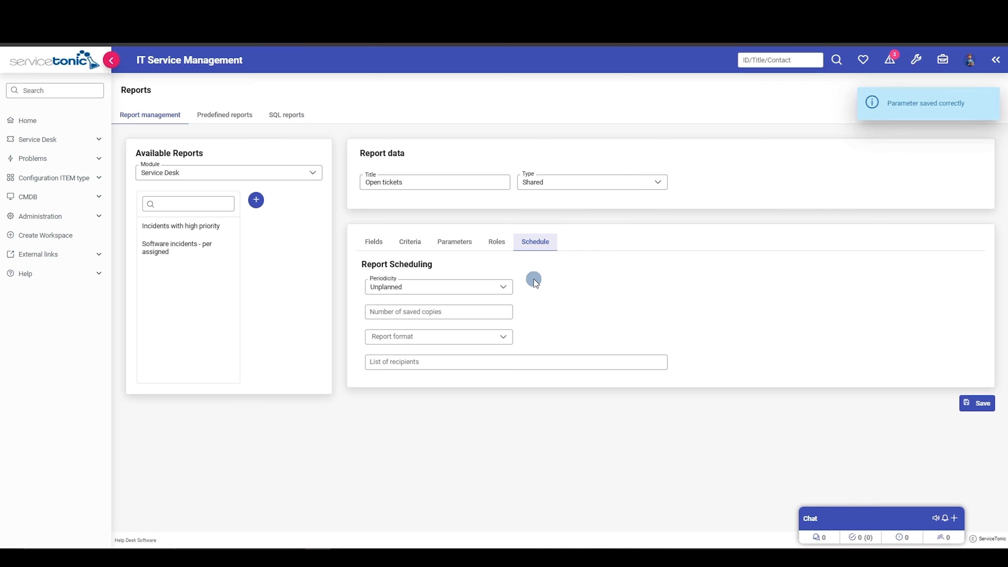
left_click(468, 286)
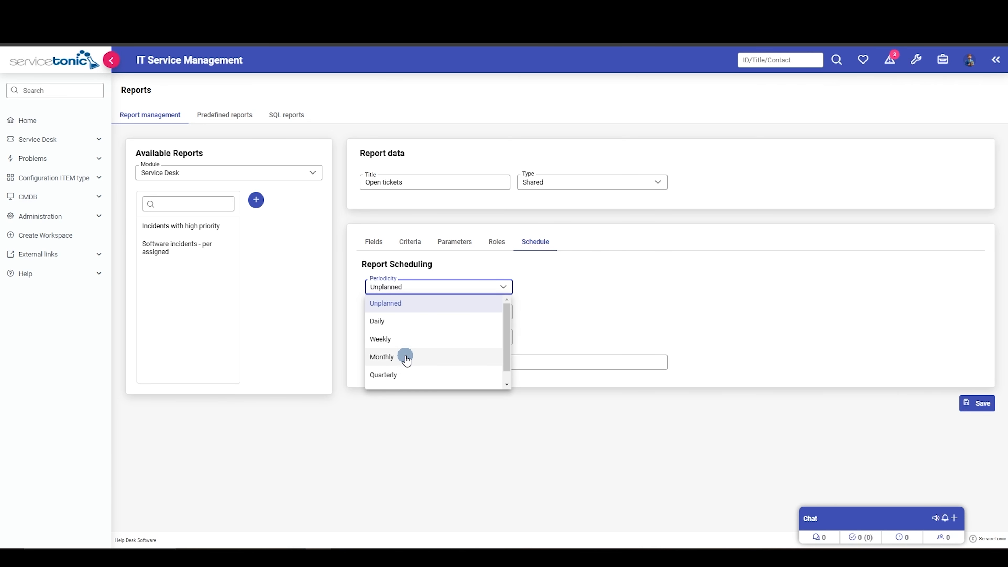
left_click(405, 357)
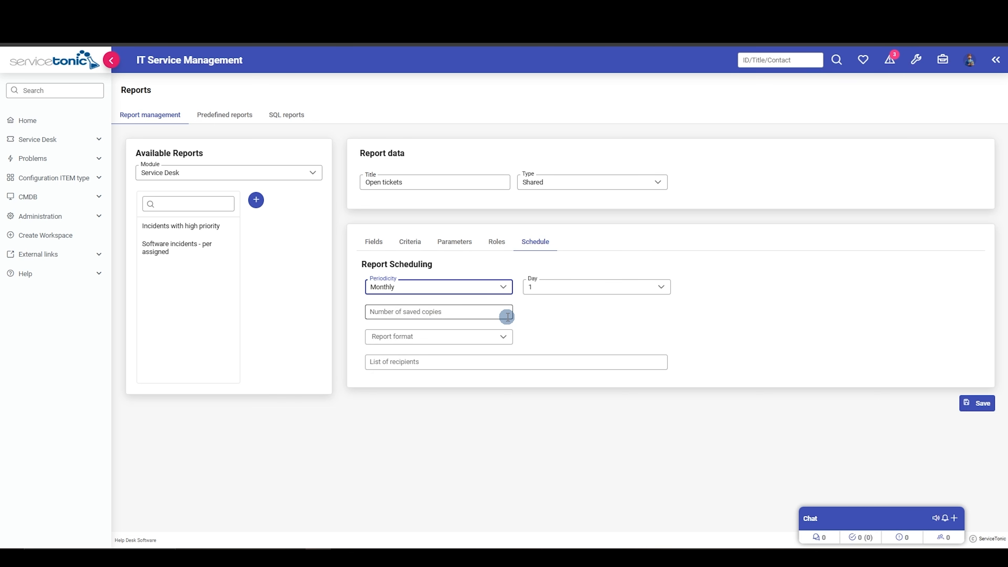
left_click(478, 313)
type("5")
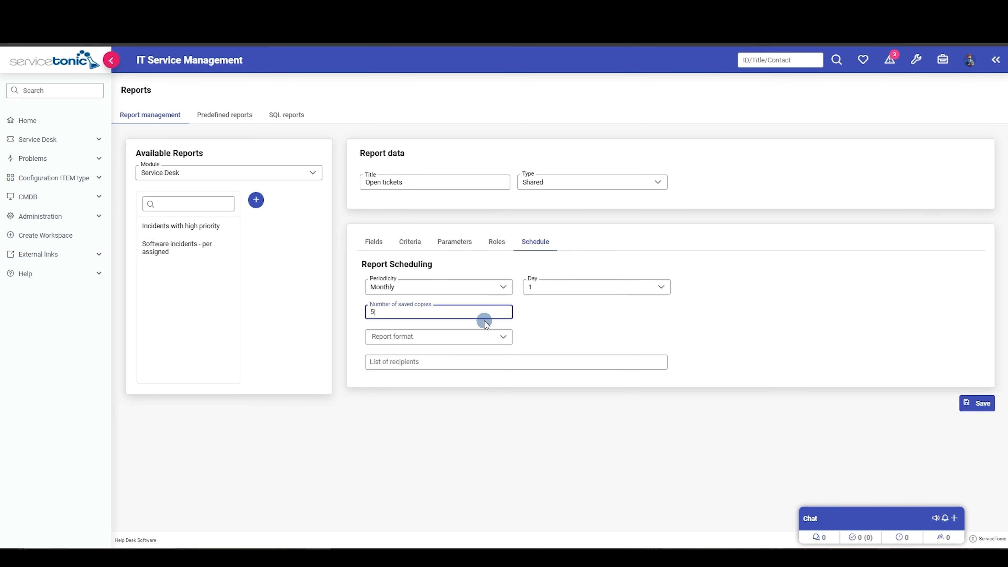
left_click(464, 337)
left_click(393, 407)
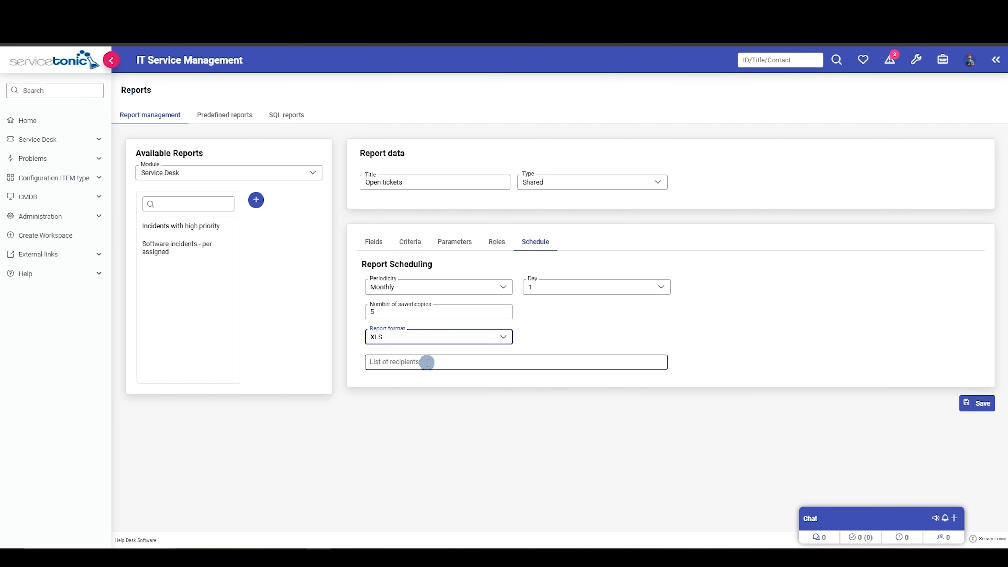
Enter the recipient's e-mail address in the report's list of recipients and save the report.
left_click(427, 362)
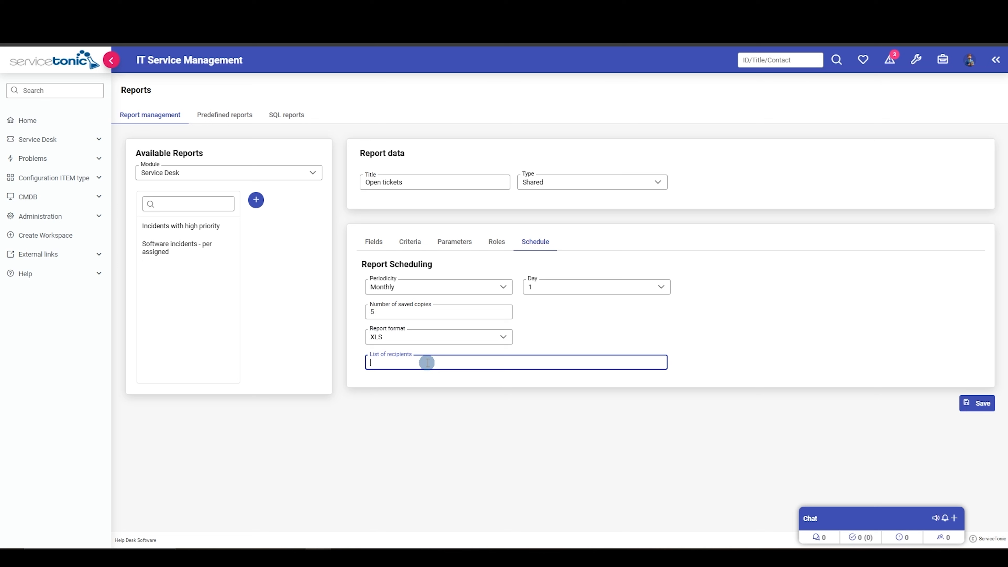
left_click(976, 402)
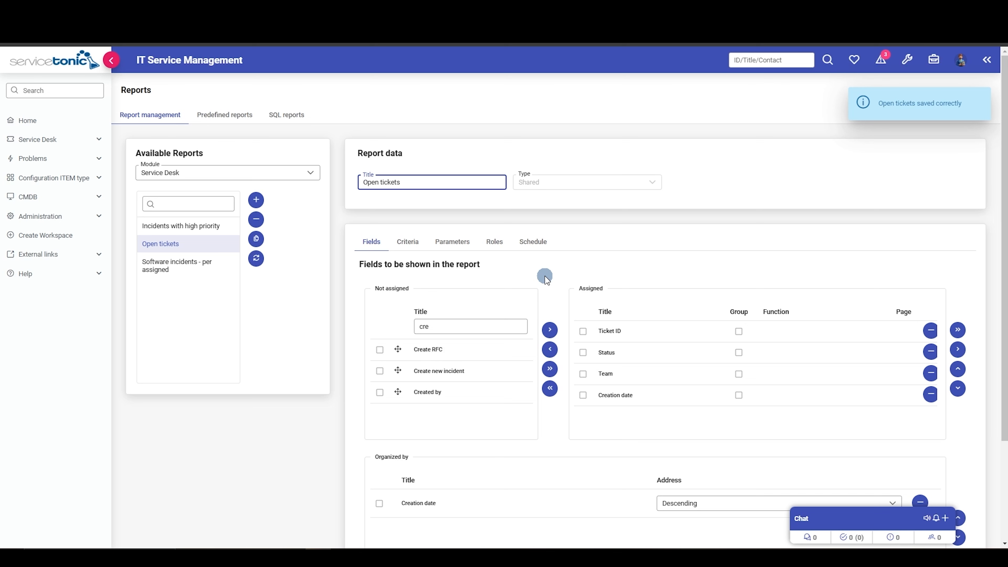
Generate the Open tickets report in xls format and review the exported file in Excel.
left_click(207, 245)
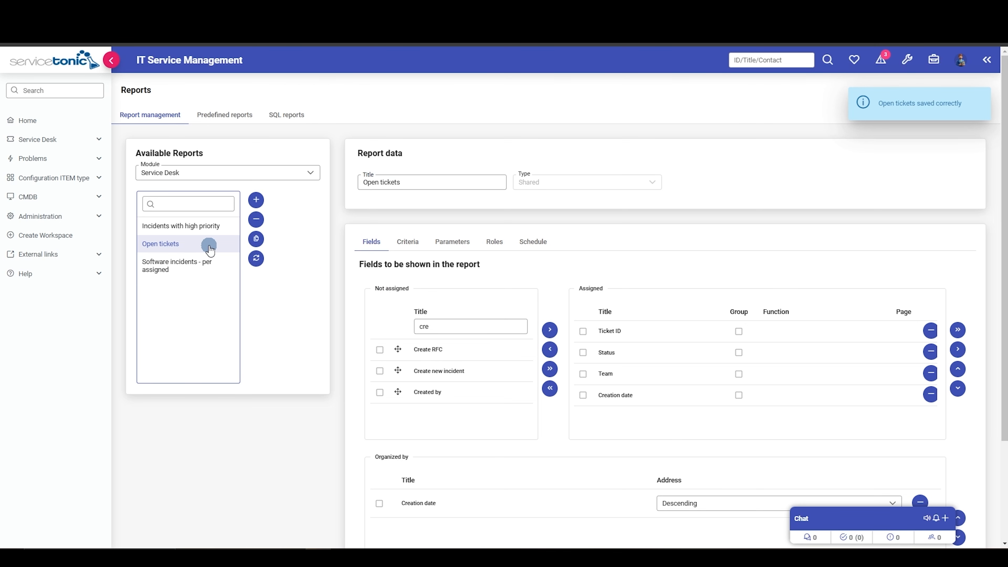
left_click(255, 263)
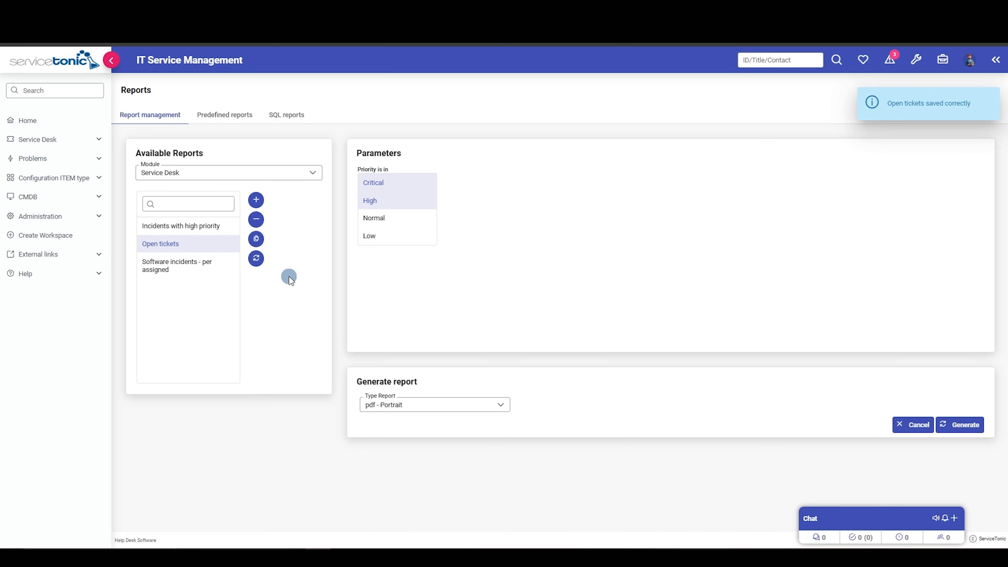
left_click(462, 405)
left_click(388, 474)
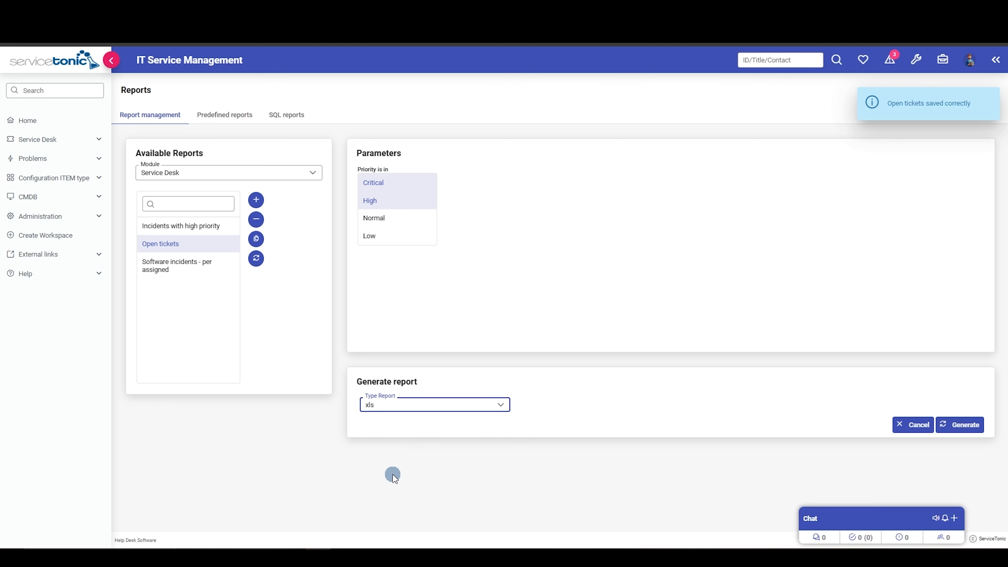
left_click(960, 425)
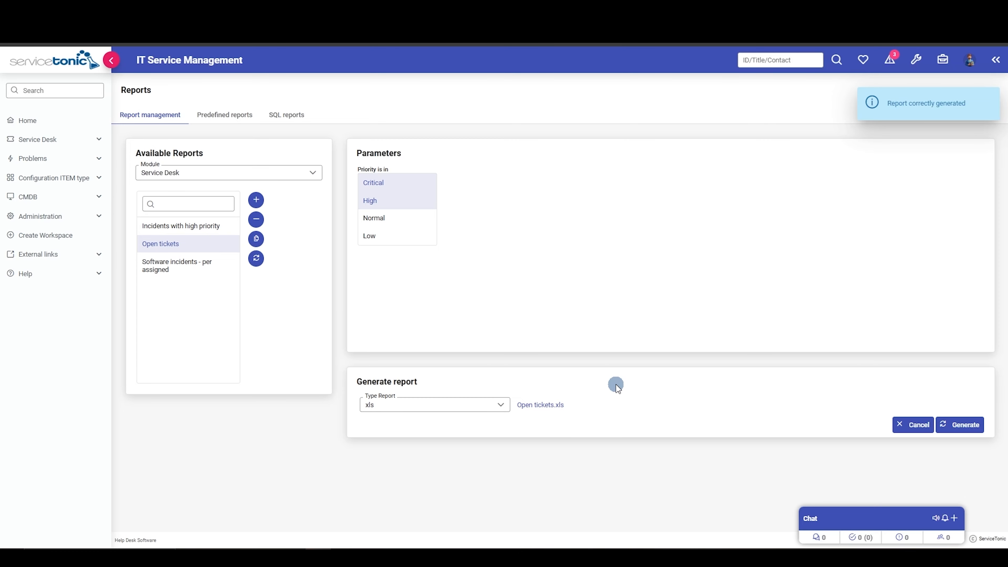
left_click(541, 405)
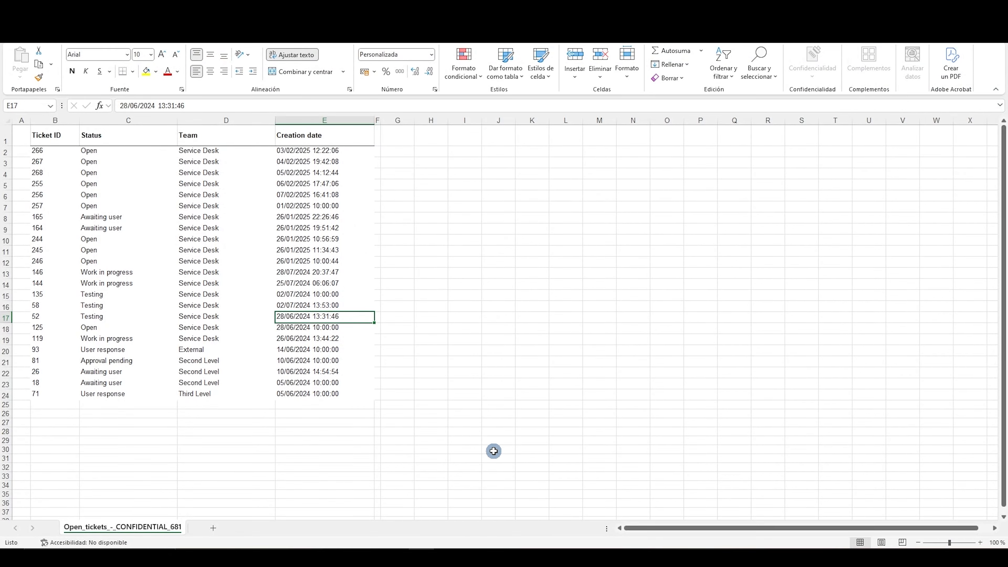
left_click(317, 557)
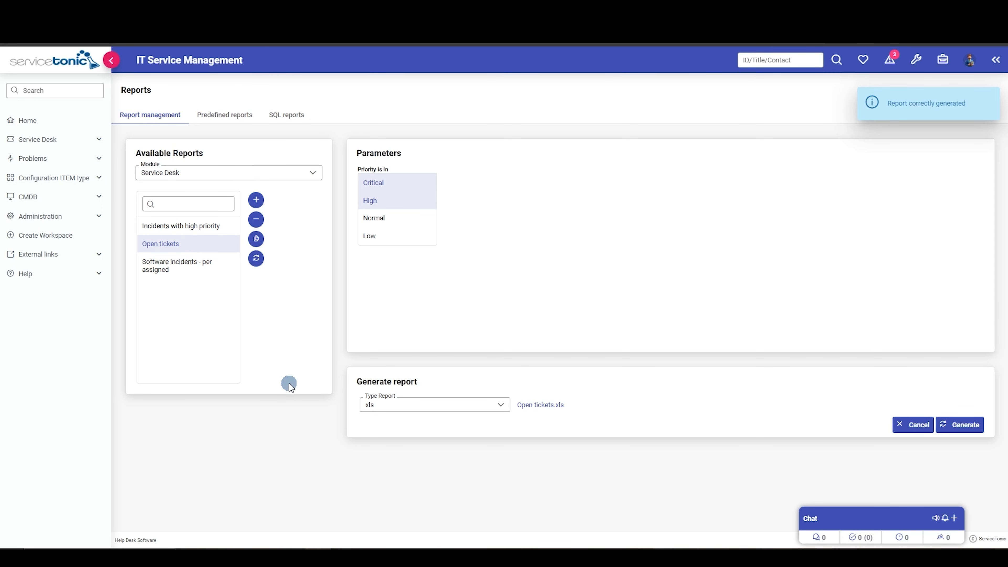
Select the predefined report Open vs Closed and set its date type to Closing Date and frequency to Monthly.
left_click(223, 116)
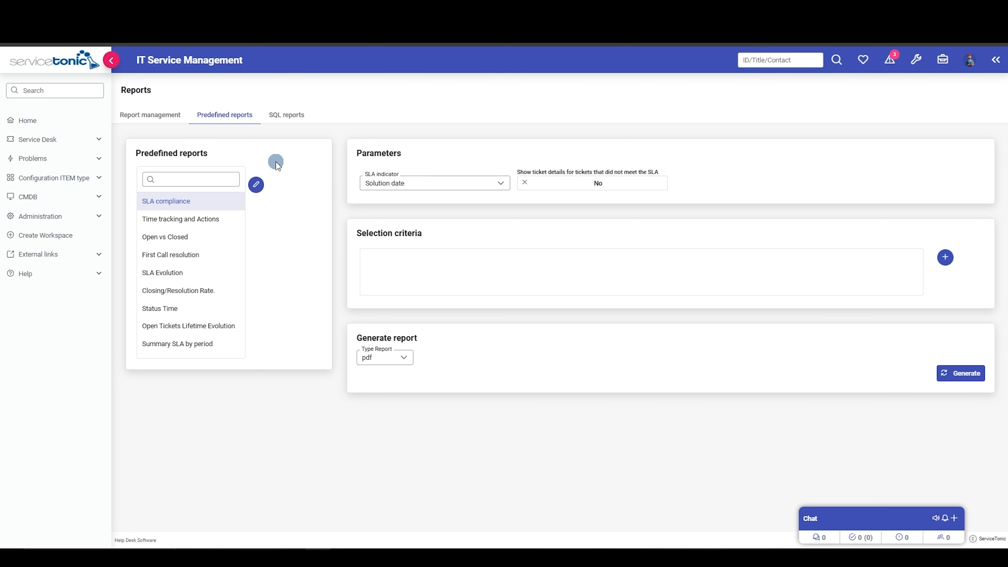
left_click(169, 238)
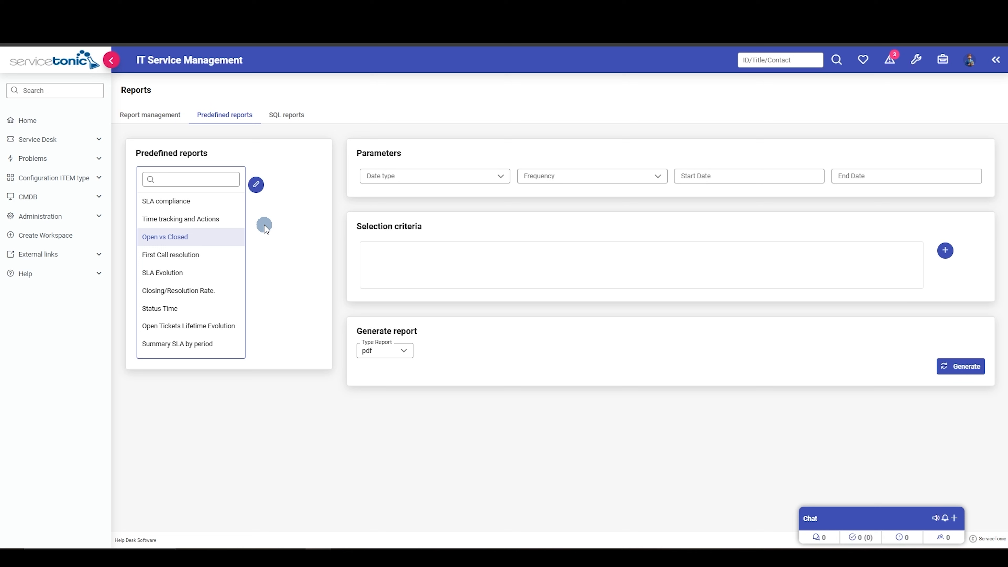
left_click(478, 175)
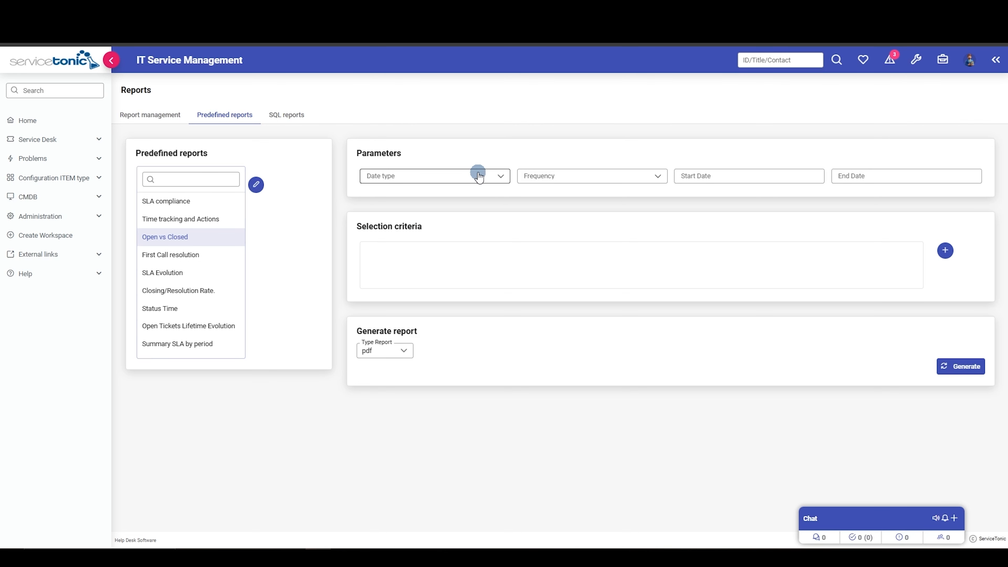
left_click(413, 211)
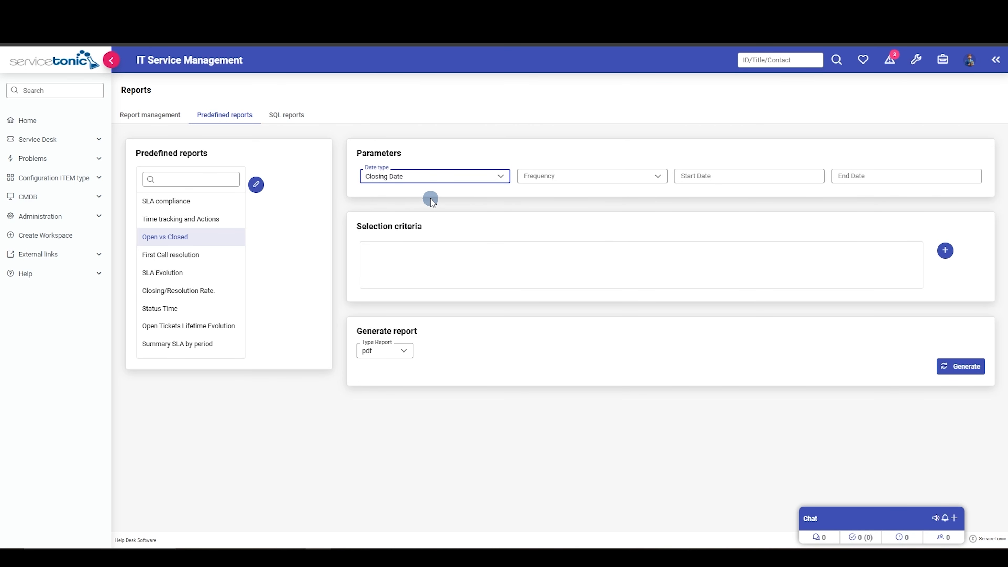
left_click(624, 175)
left_click(546, 243)
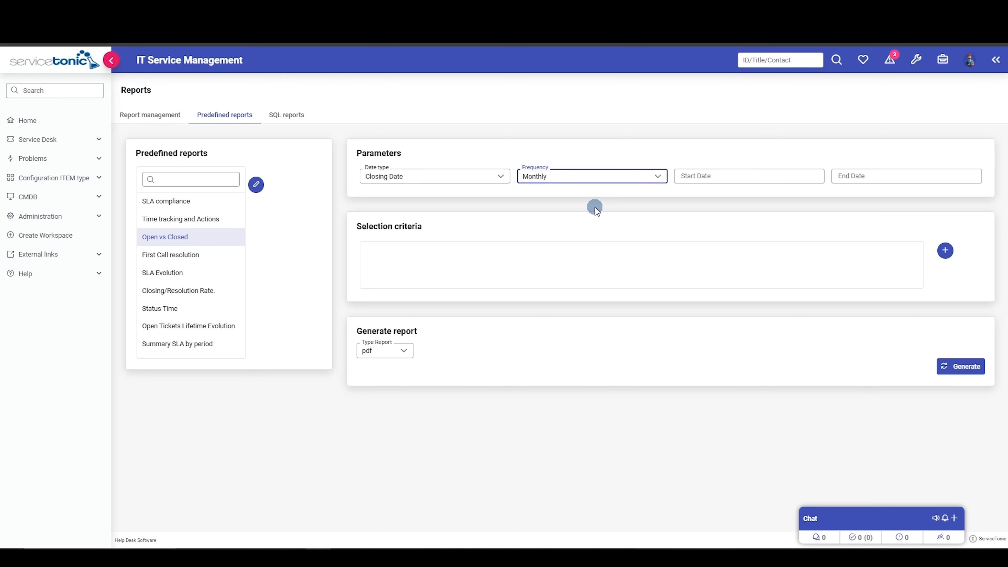
Set the Open vs Closed report's period from 01/01/2025 to 31/01/2025.
left_click(714, 176)
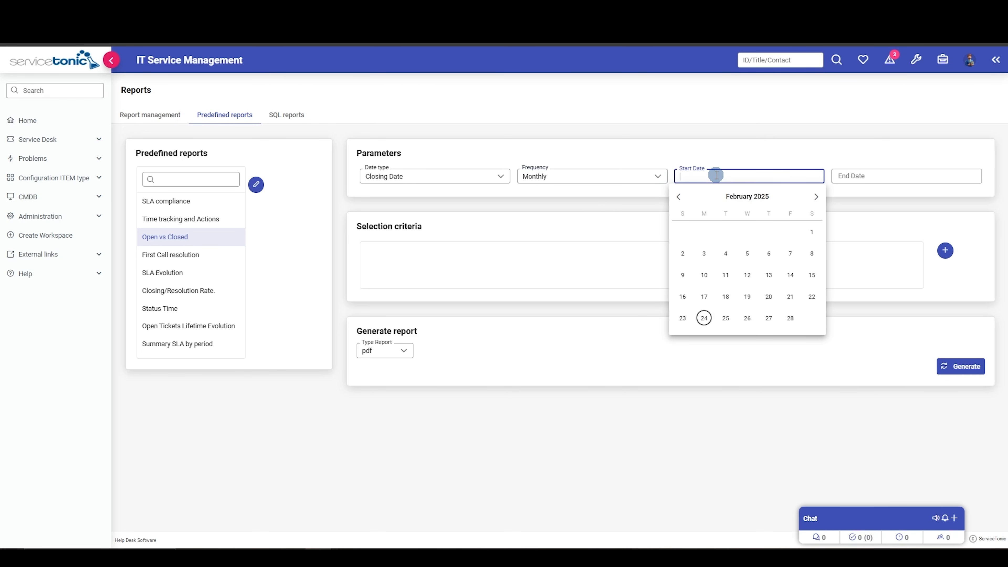
left_click(678, 196)
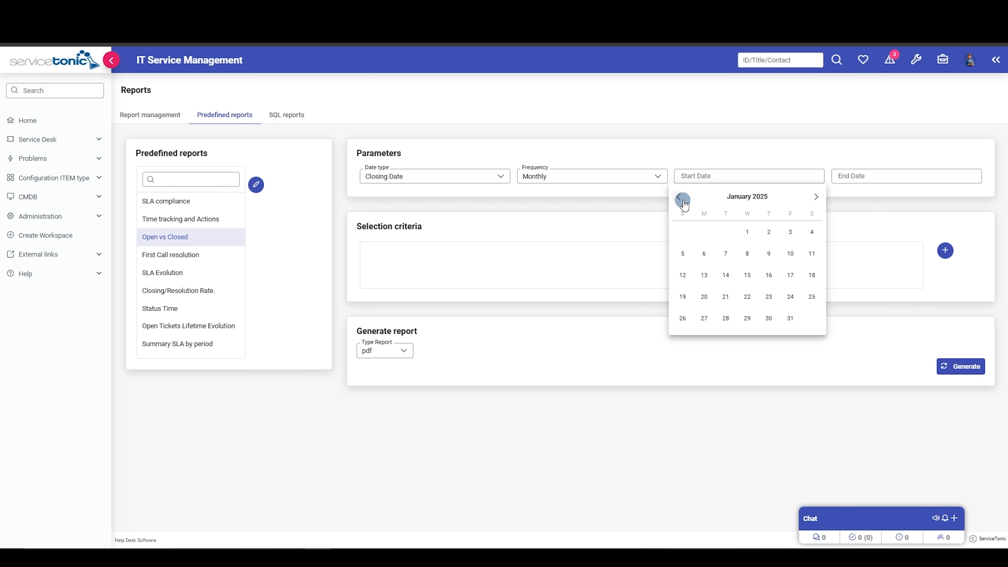
left_click(746, 231)
left_click(846, 175)
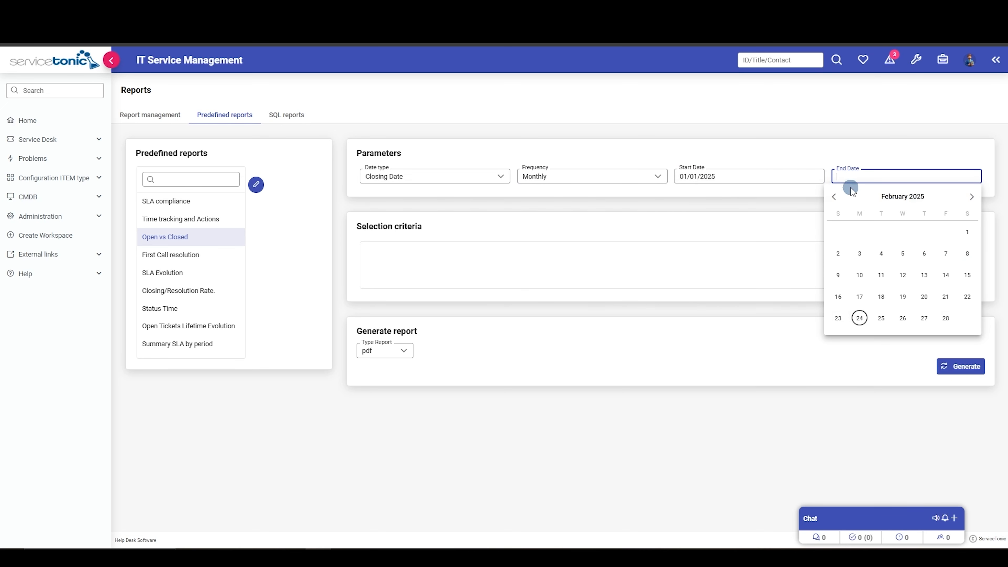
left_click(834, 198)
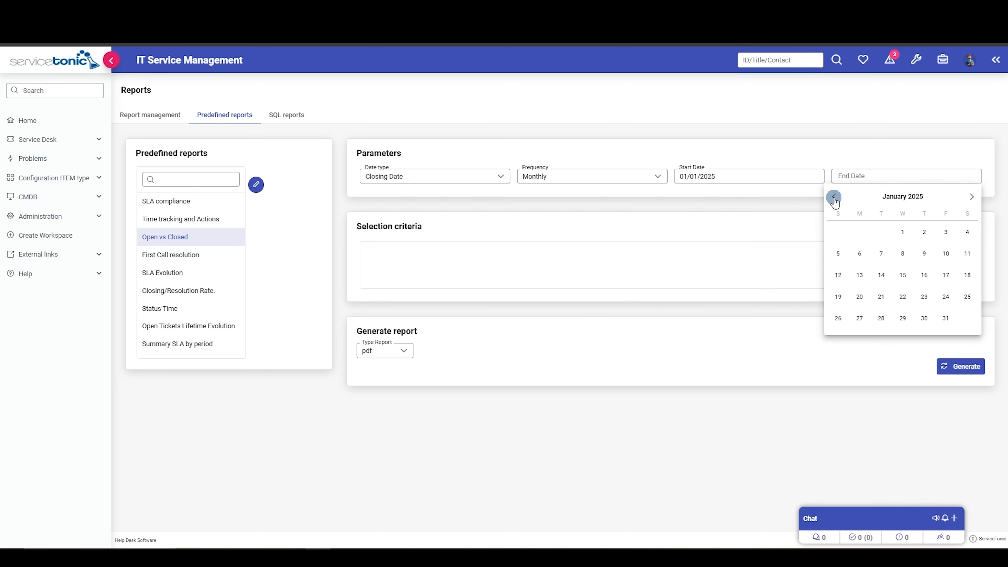
left_click(947, 319)
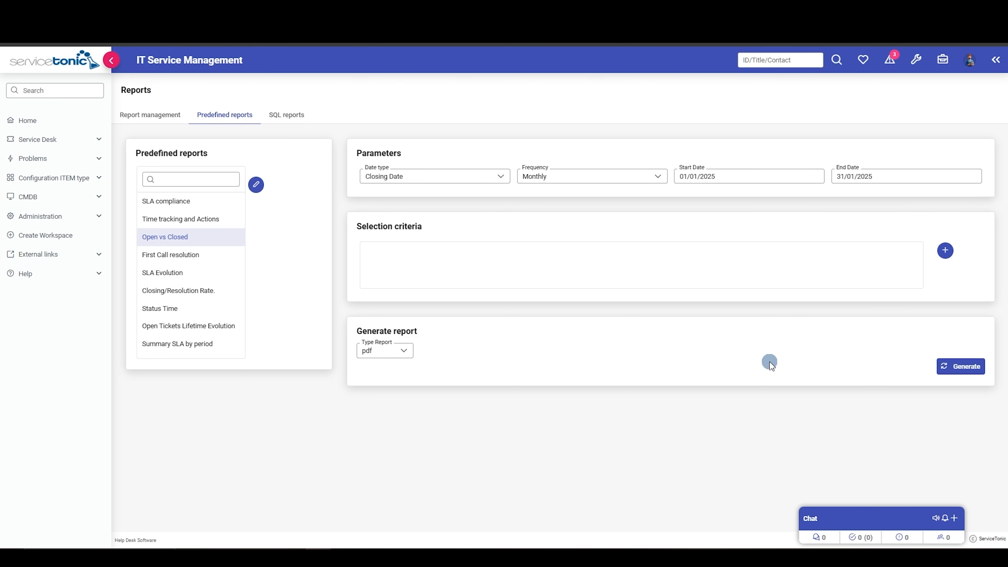
Generate the Open vs Closed report as pdf and review the resulting document.
left_click(955, 369)
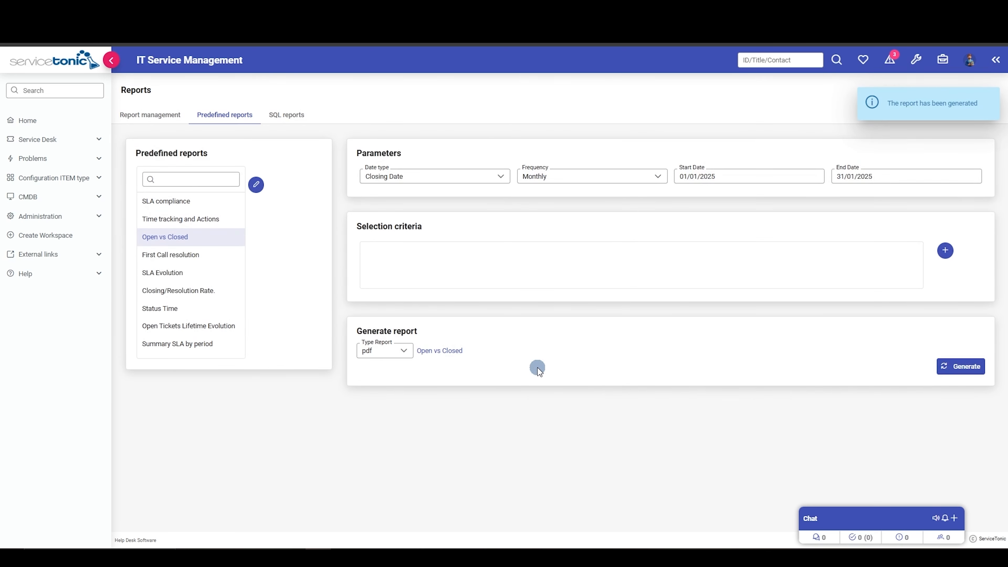
left_click(434, 354)
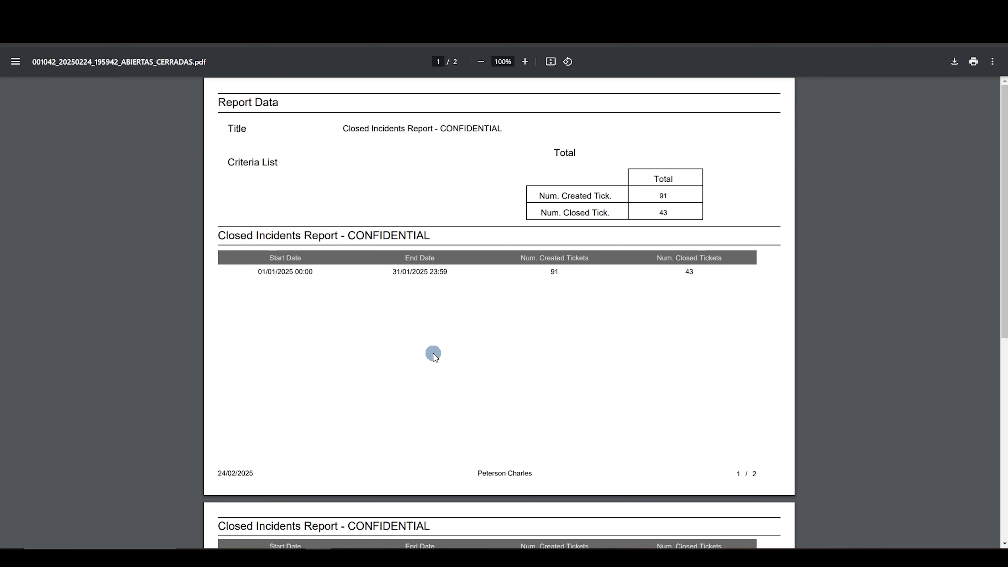
scroll(434, 356, "down", 5)
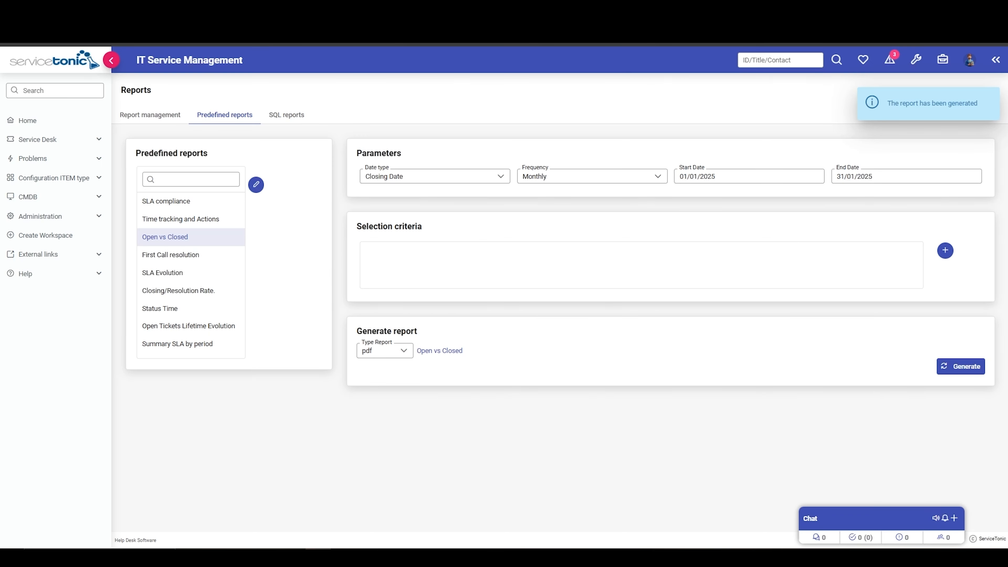
Examine the query and the appearance settings of the Contacts SQL report, including its table header styles.
left_click(287, 118)
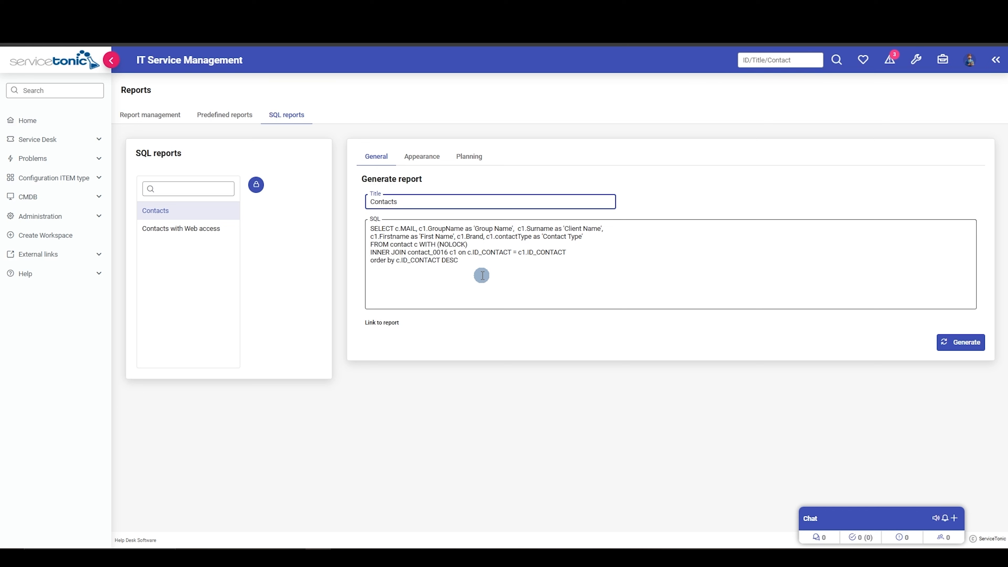
left_click(421, 157)
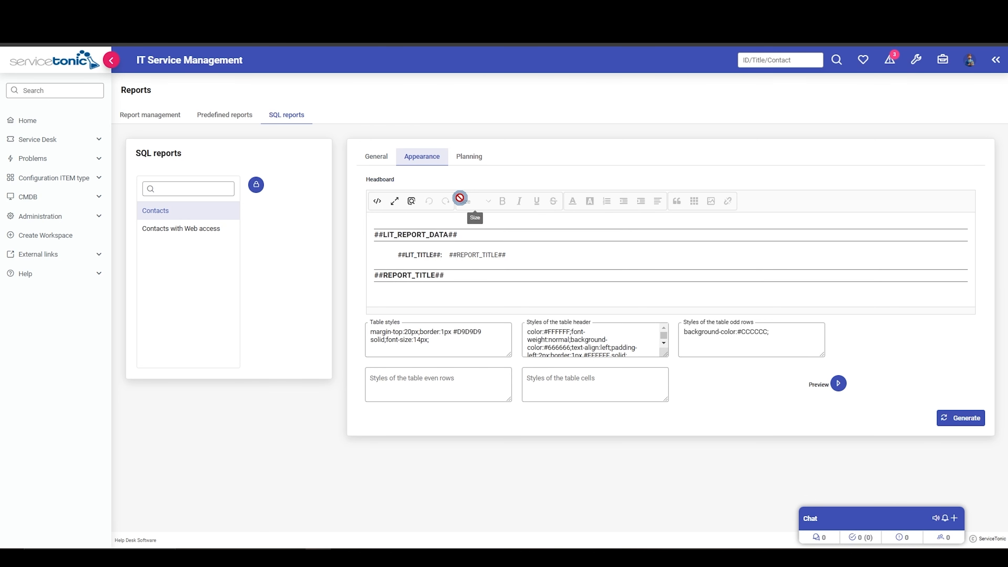
left_click(586, 342)
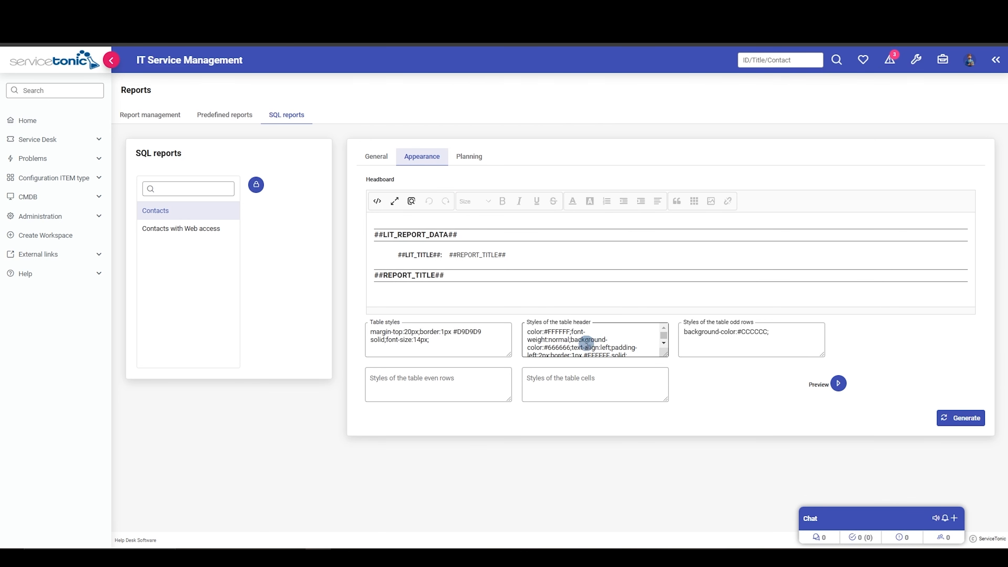